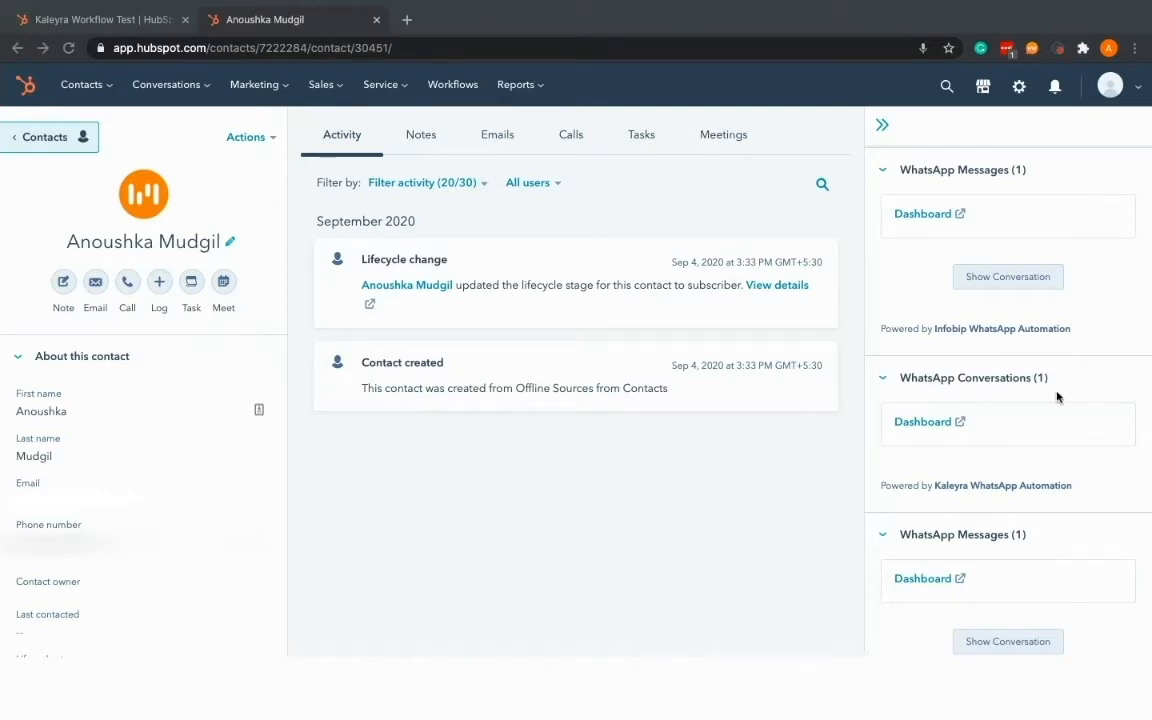
- Open the Kaleyra WhatsApp Automation dashboard from the contact's WhatsApp Conversations card and go to its settings
scroll(1057, 396, up, 2)
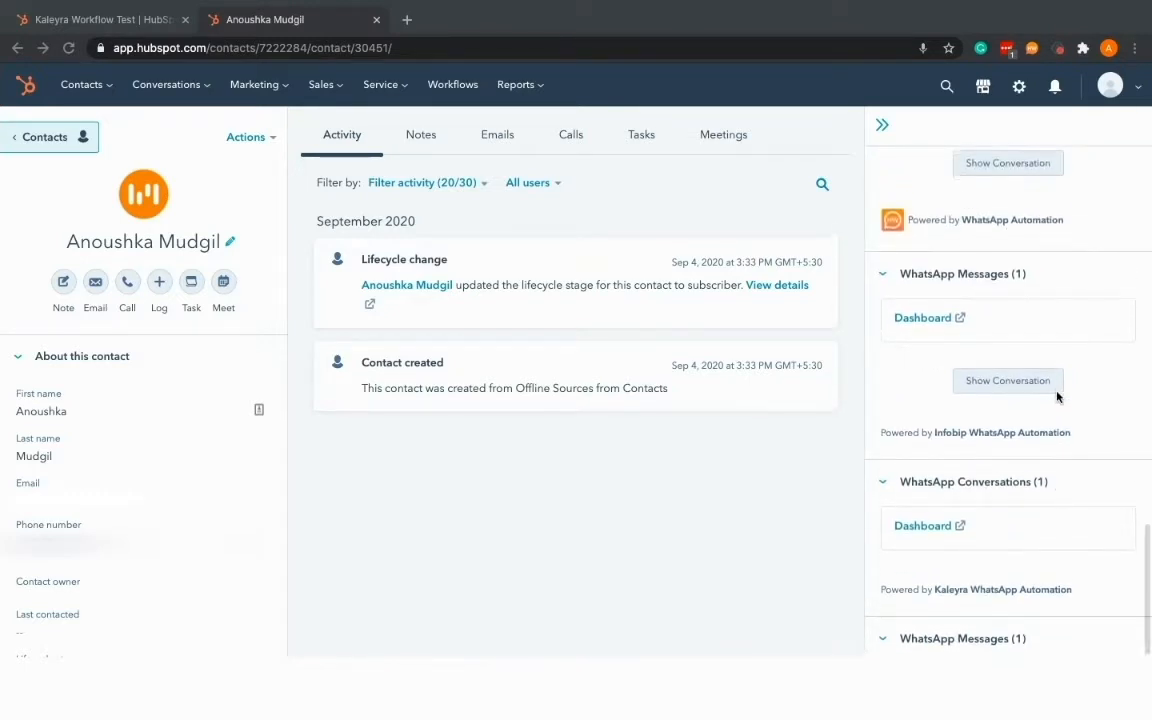
scroll(1057, 396, down, 1)
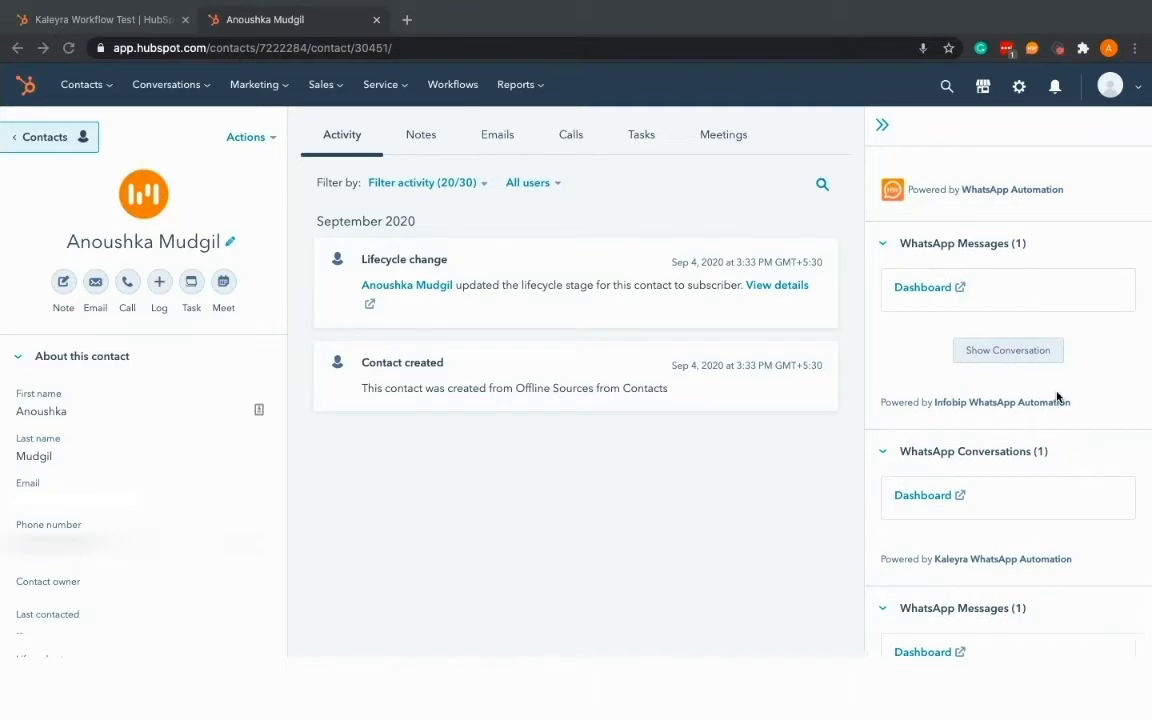
scroll(1059, 450, down, 2)
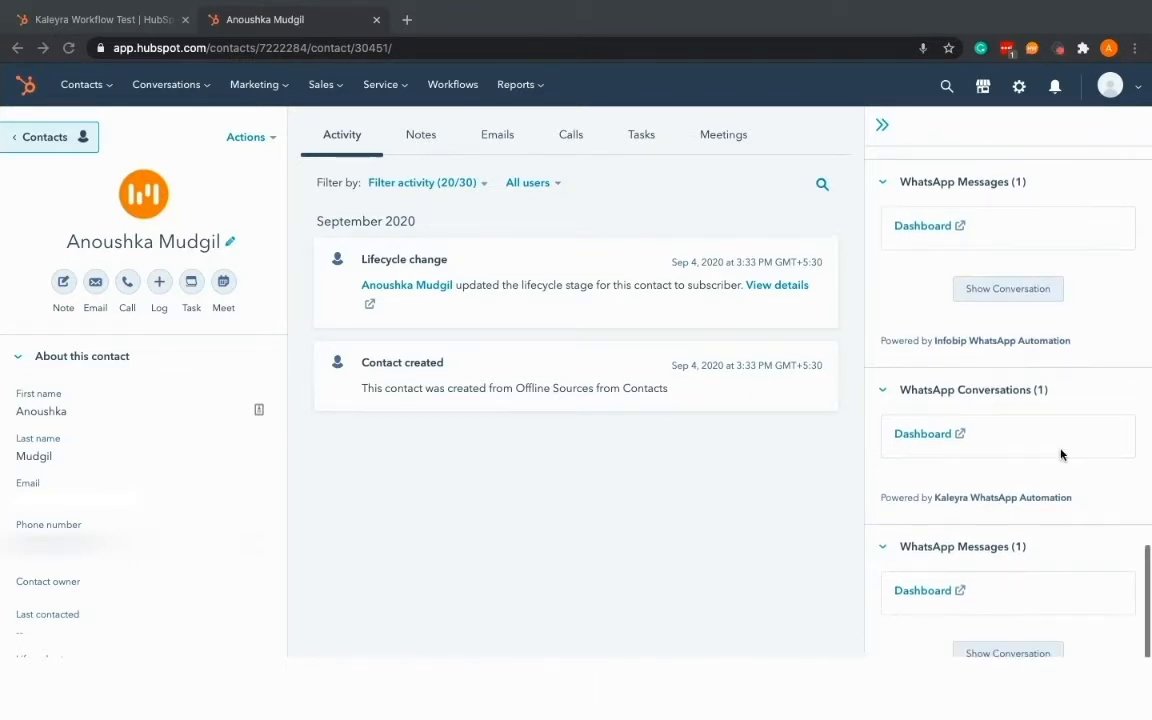
click(931, 433)
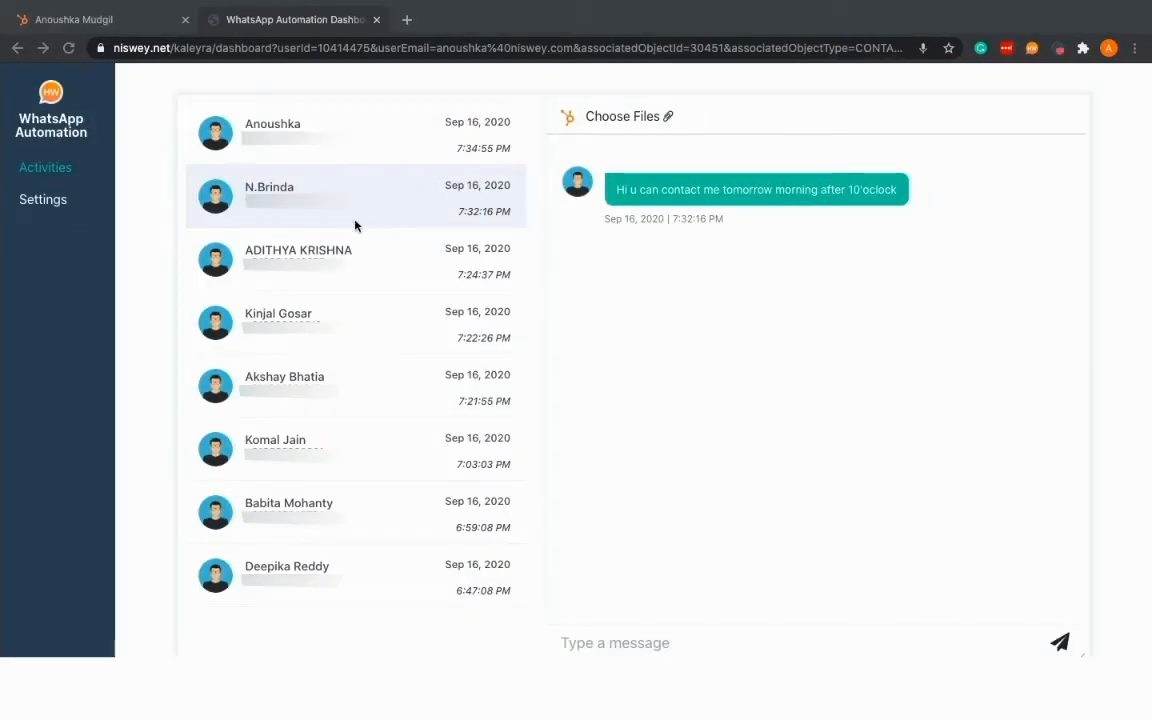
click(43, 202)
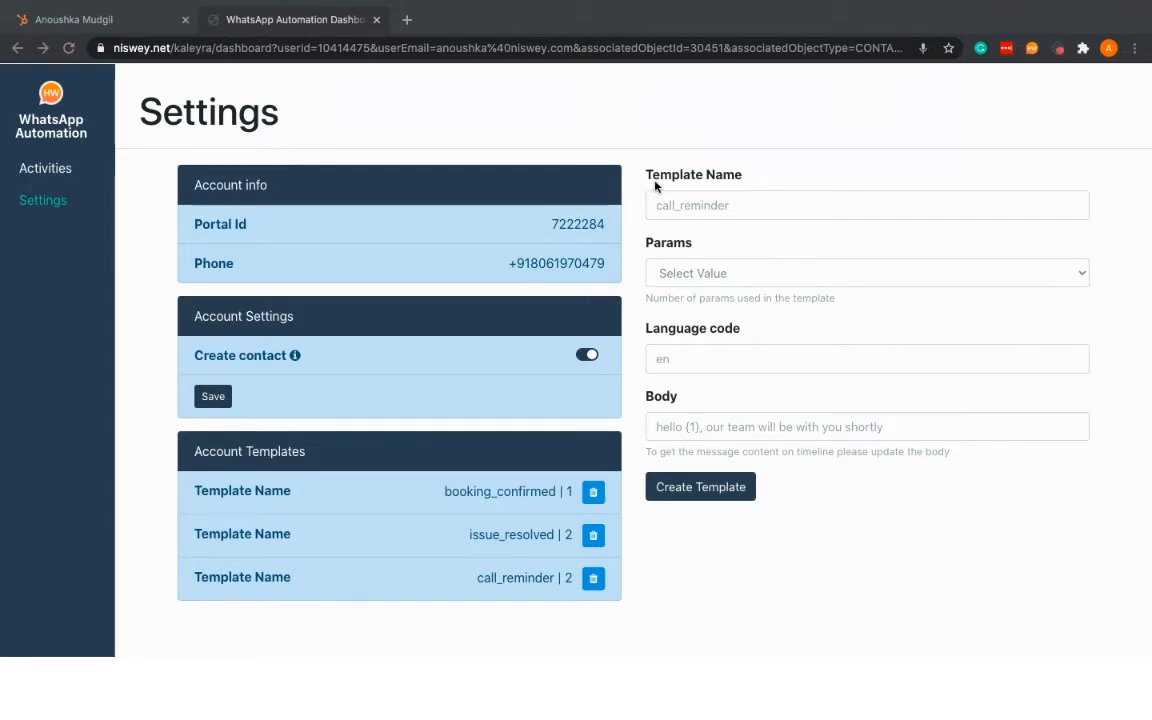
- Enter Subscription_confirmed as the name of the new message template
click(724, 206)
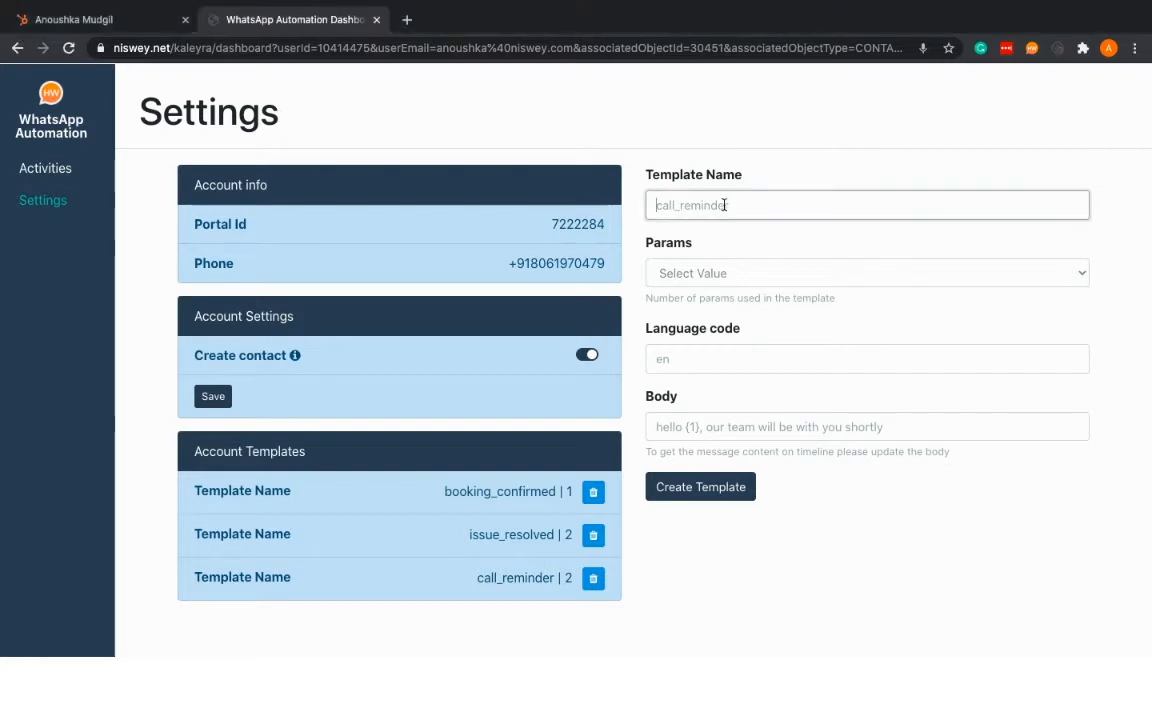
text(Su)
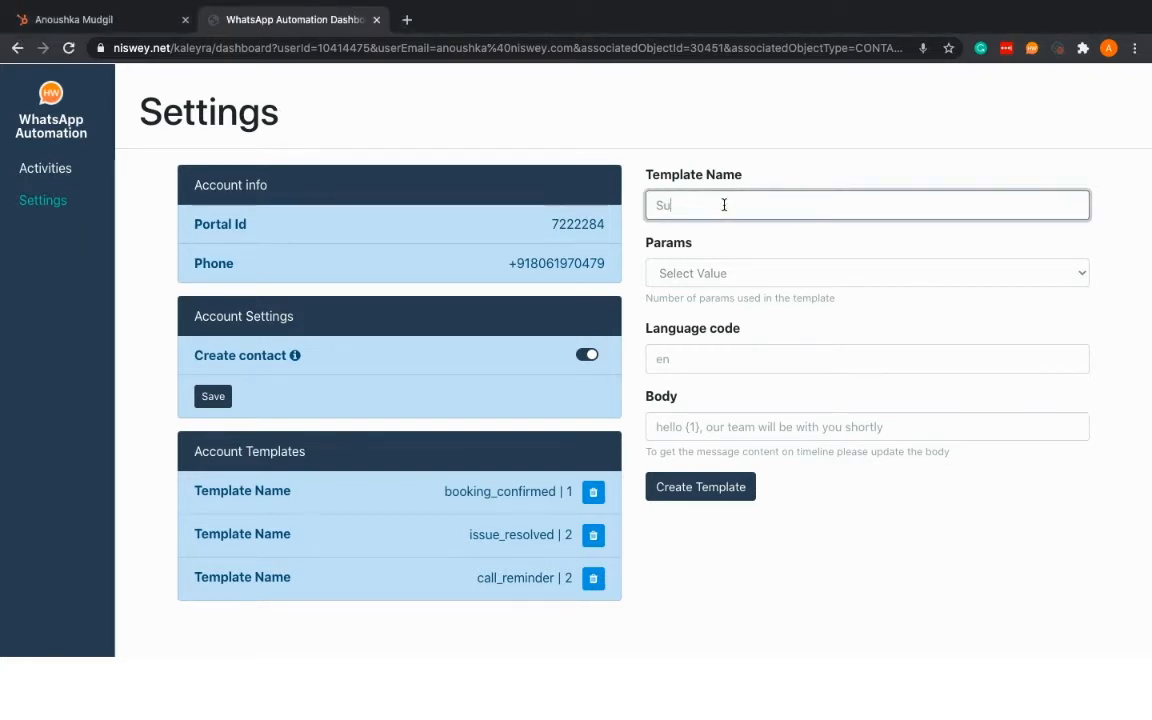
text(bscription)
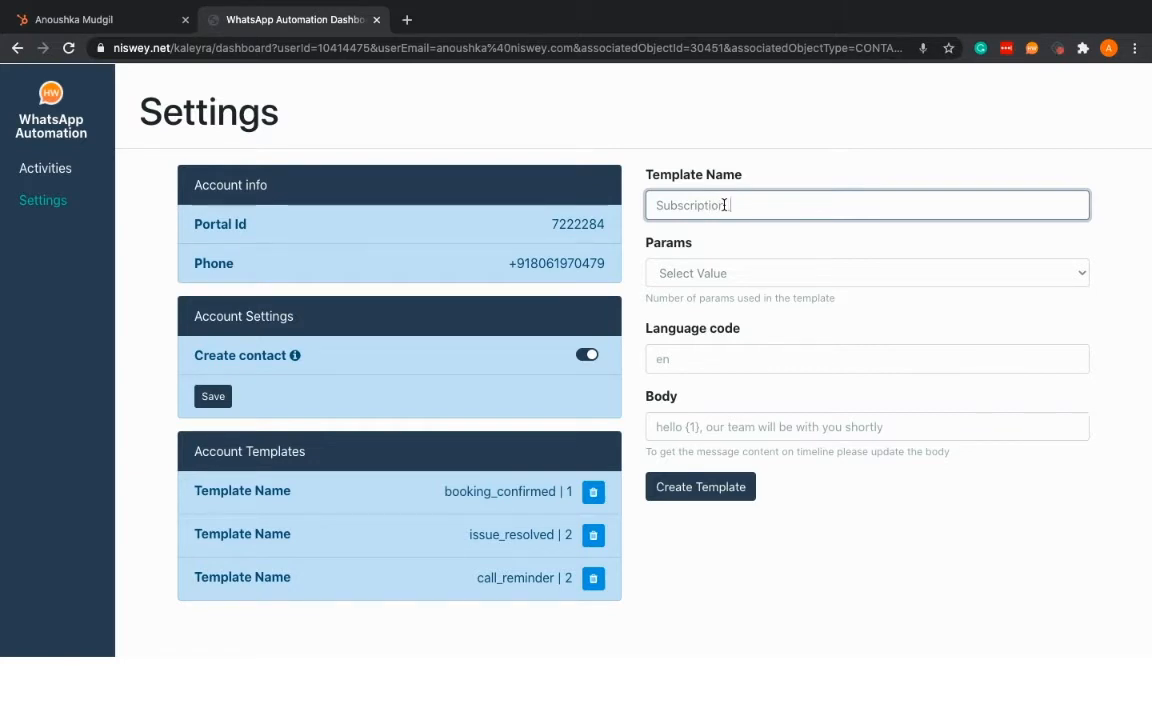
text(_confrme)
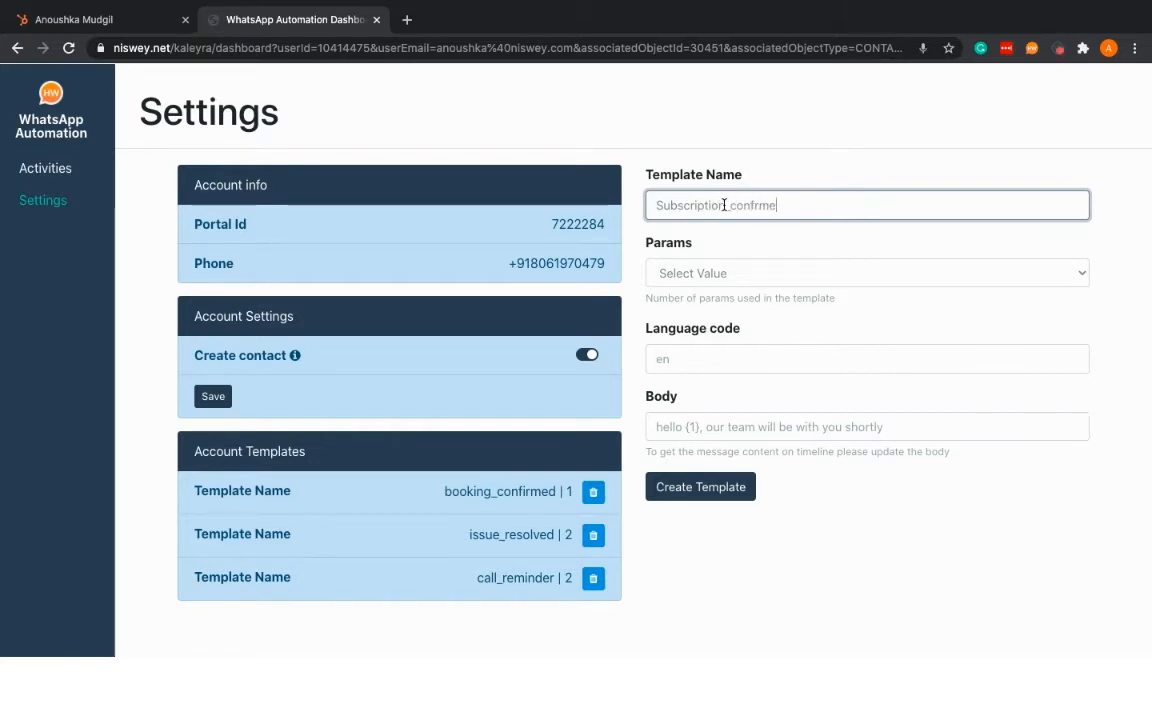
key(BackSpace)
key(BackSpace)
text(irmed)
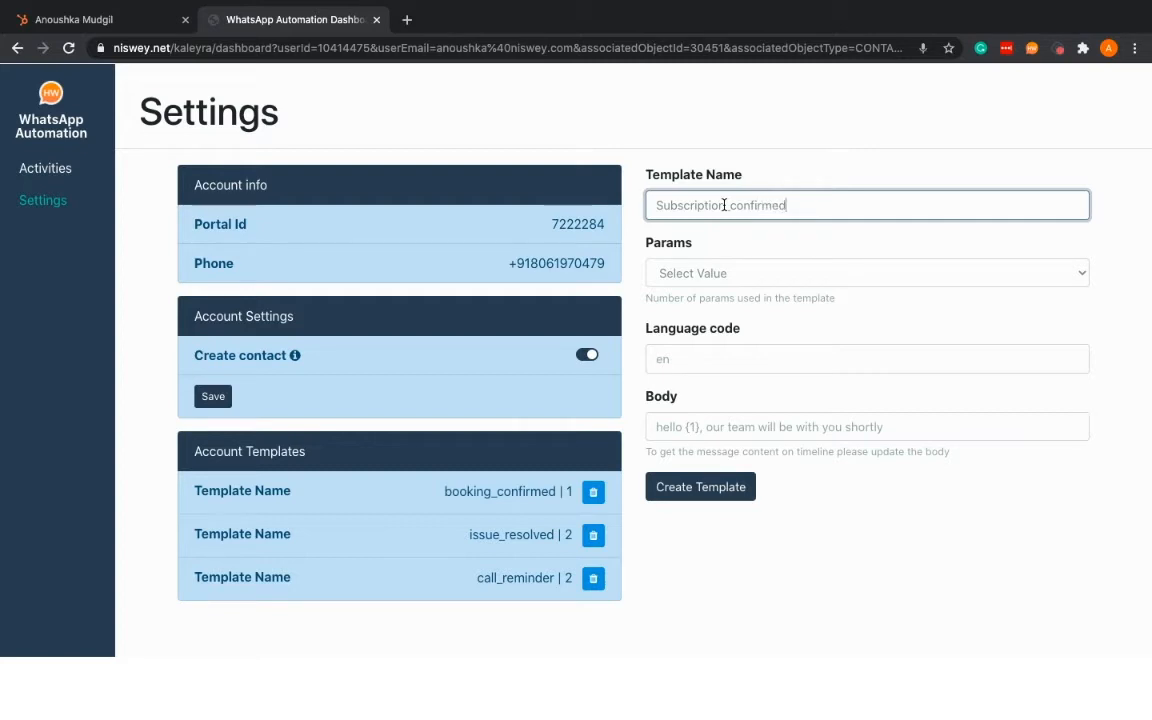
- Set the new template's number of params to 1 and its language code to en
click(675, 279)
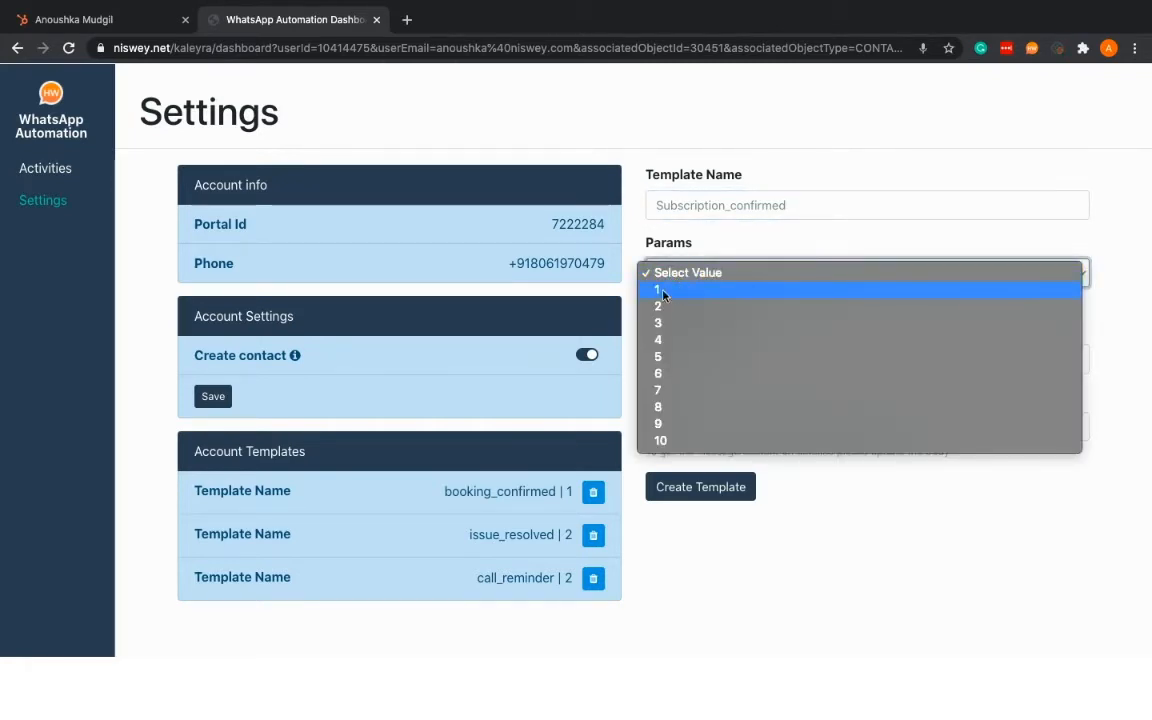
click(719, 289)
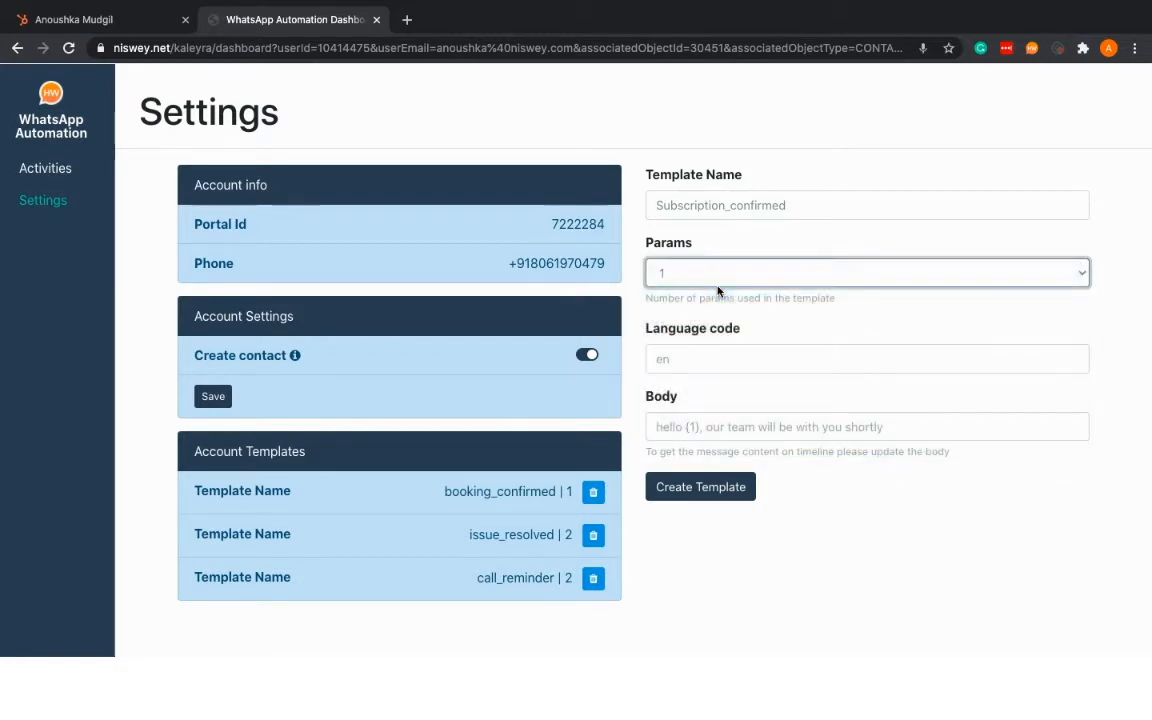
click(721, 361)
text(en)
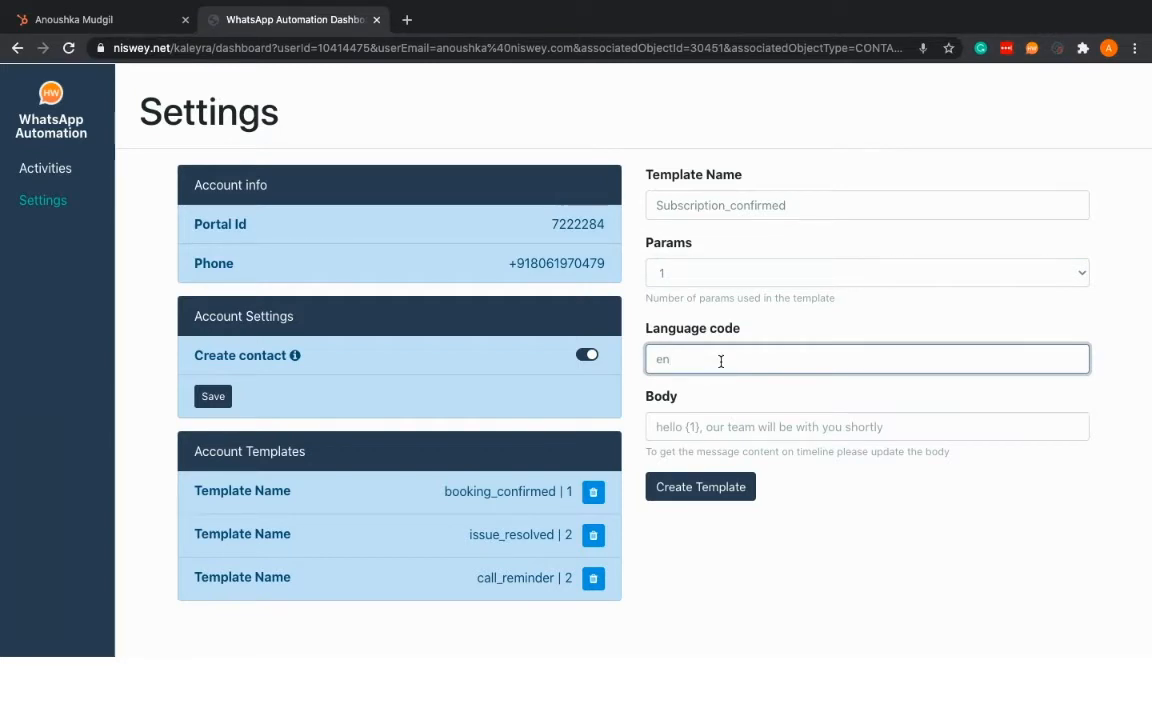
key(BackSpace)
text(s)
key(BackSpace)
key(BackSpace)
text(pt)
key(BackSpace)
key(BackSpace)
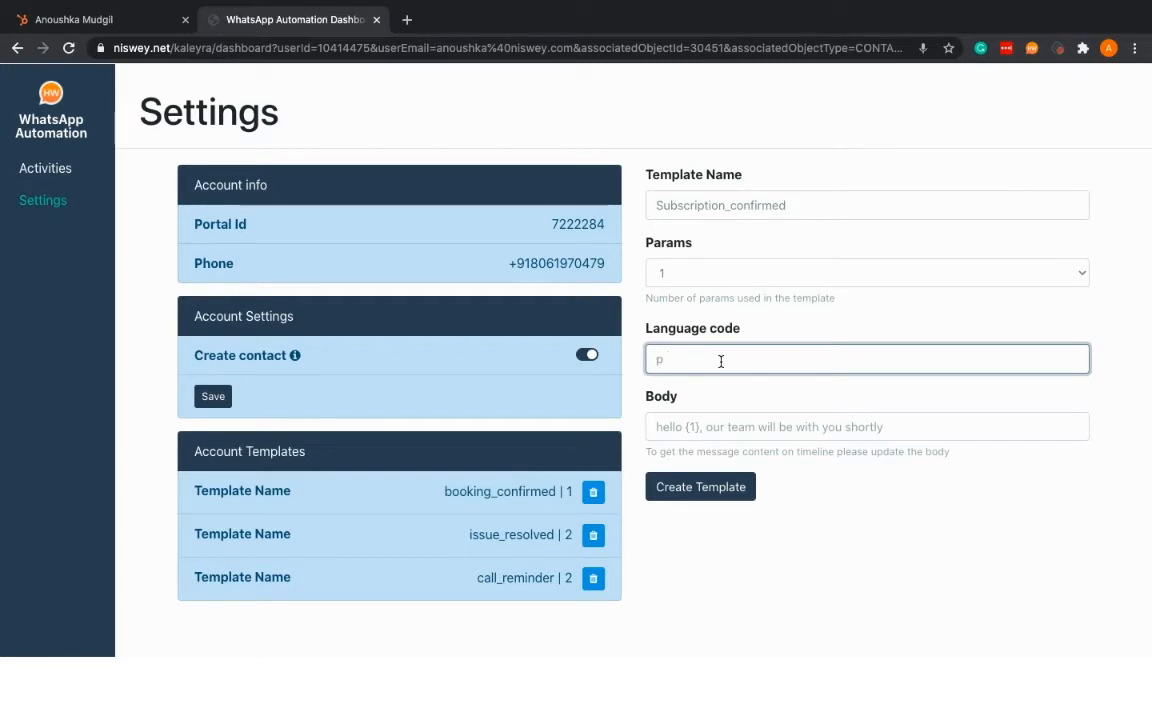
text(en)
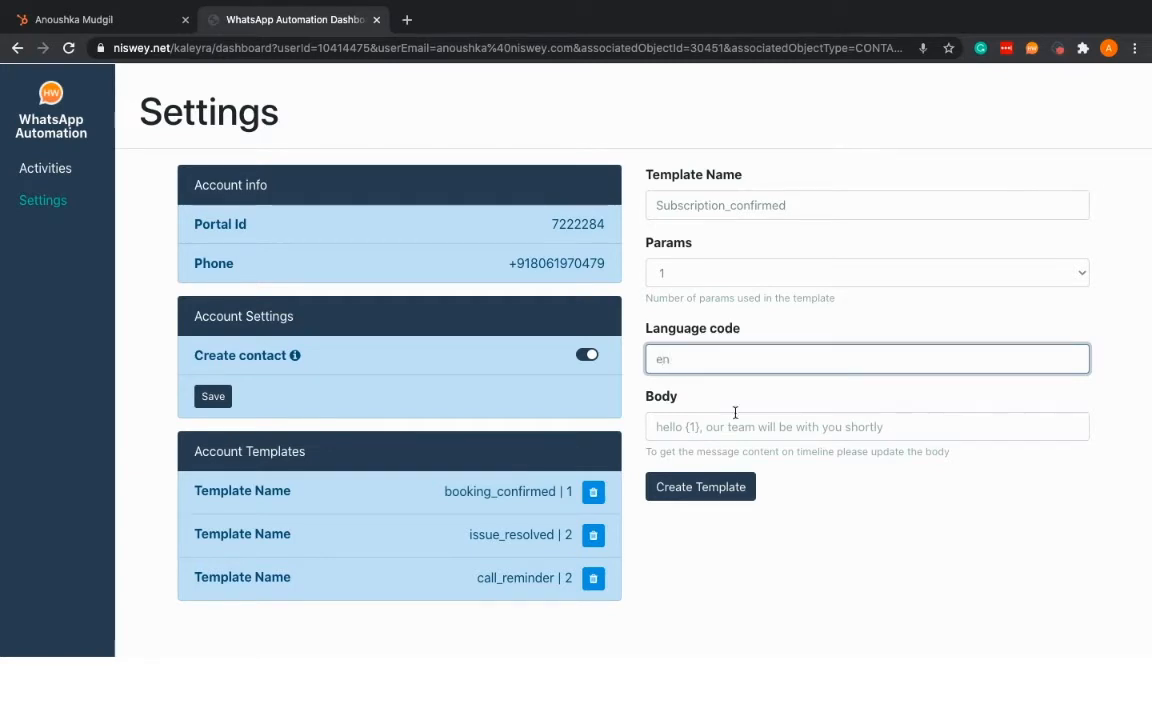
- Enter the template body "Hi {1}, Your subscription is confirmed! Thanks." and create the template
click(669, 426)
text(Hi {1}, Your subscription is confirmed! Thanks.)
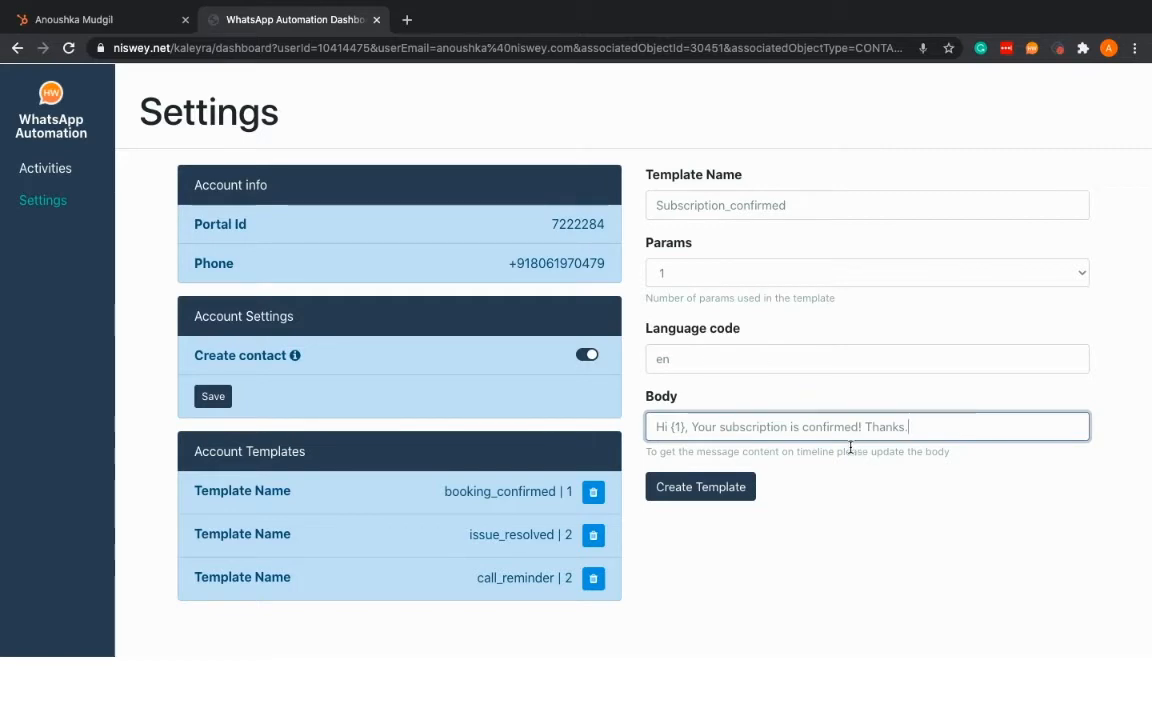
click(712, 490)
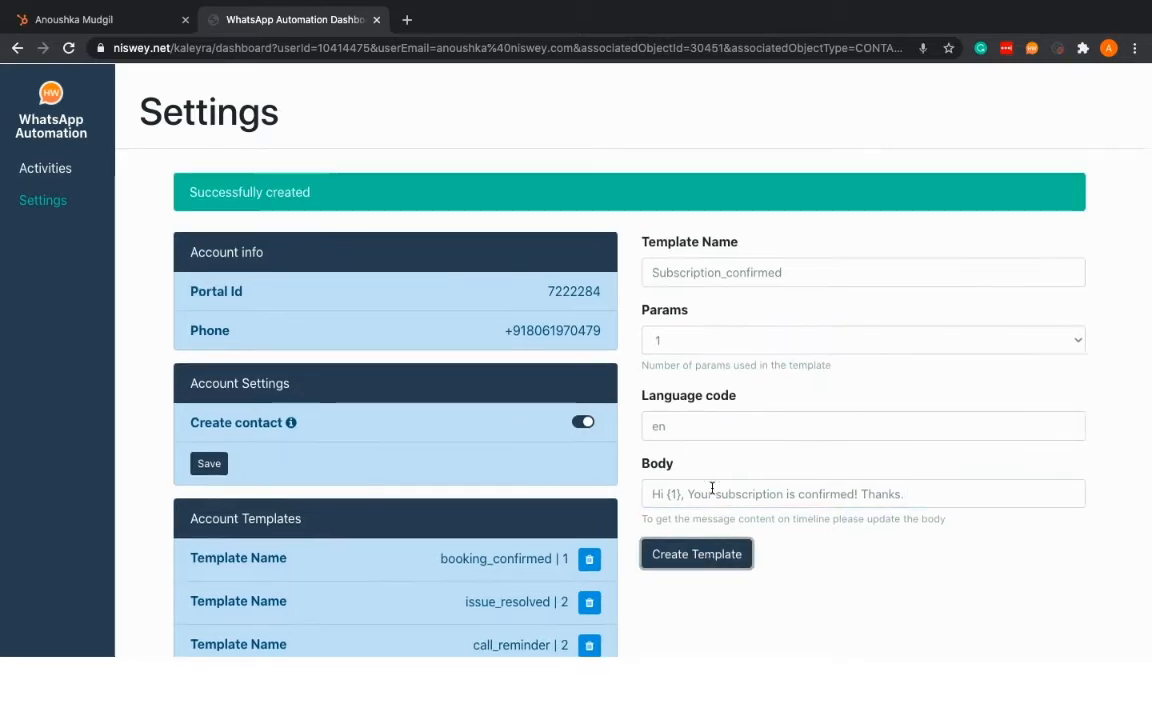
scroll(492, 548, down, 1)
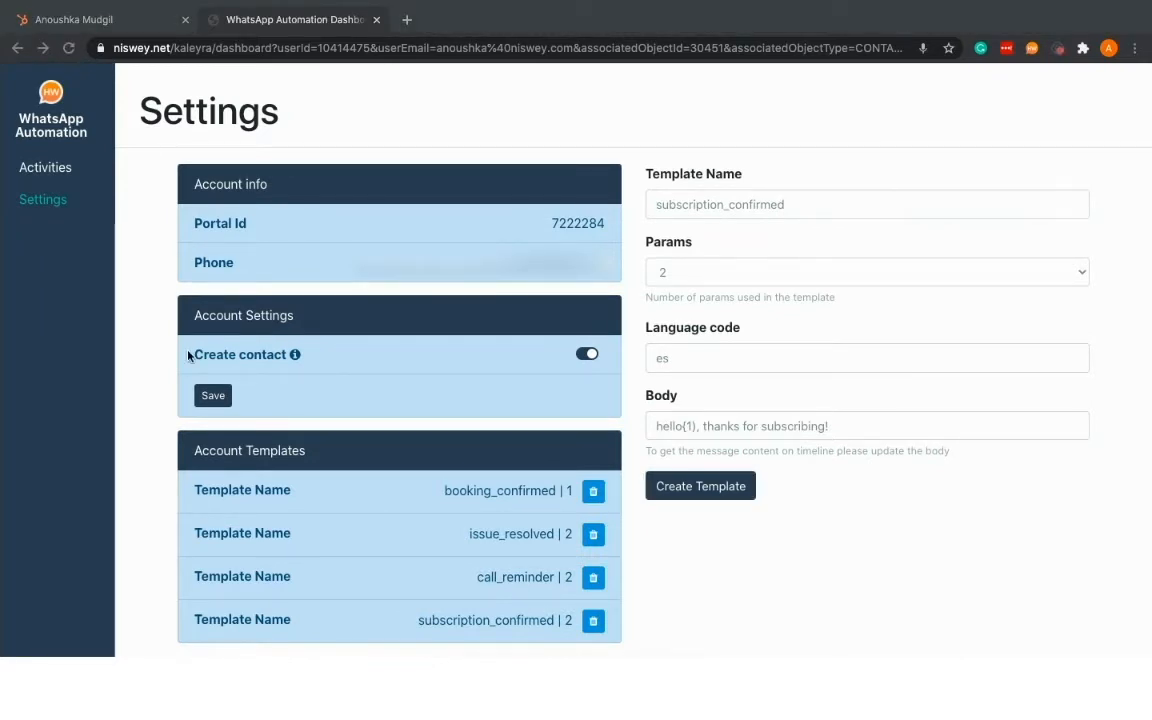
- Return to HubSpot, open the workflows list in a new tab, and open Kaleyra Workflow Test in another tab
click(100, 20)
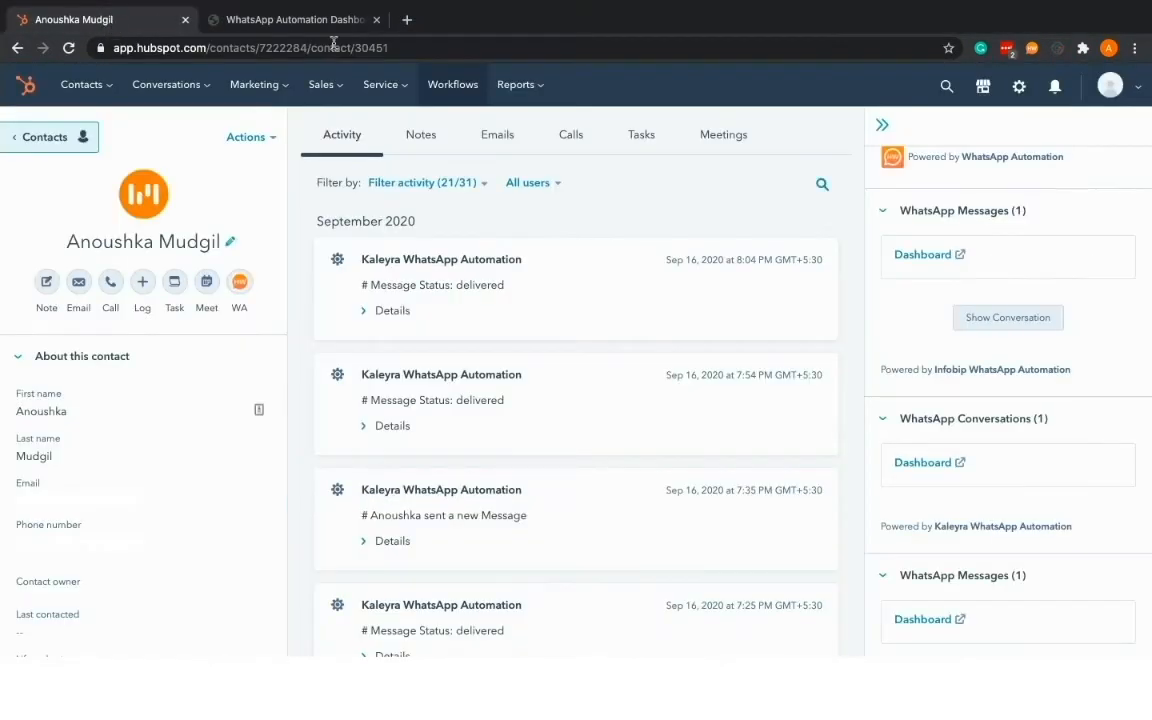
ctrl+click(447, 85)
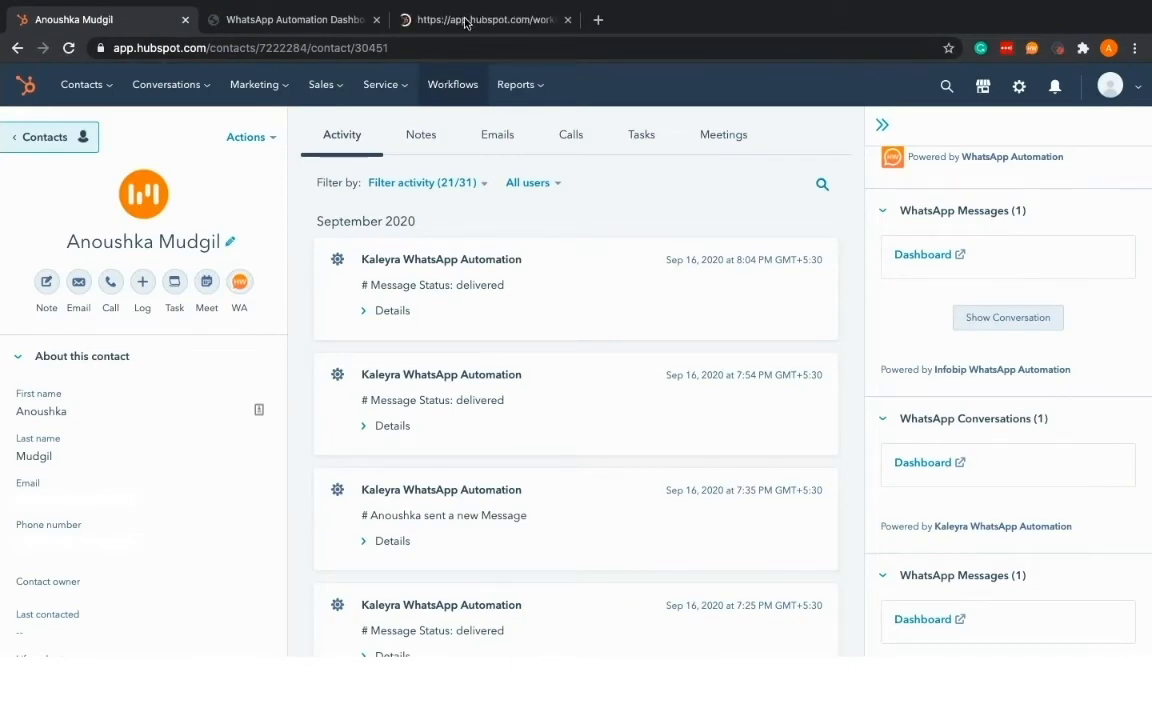
click(465, 22)
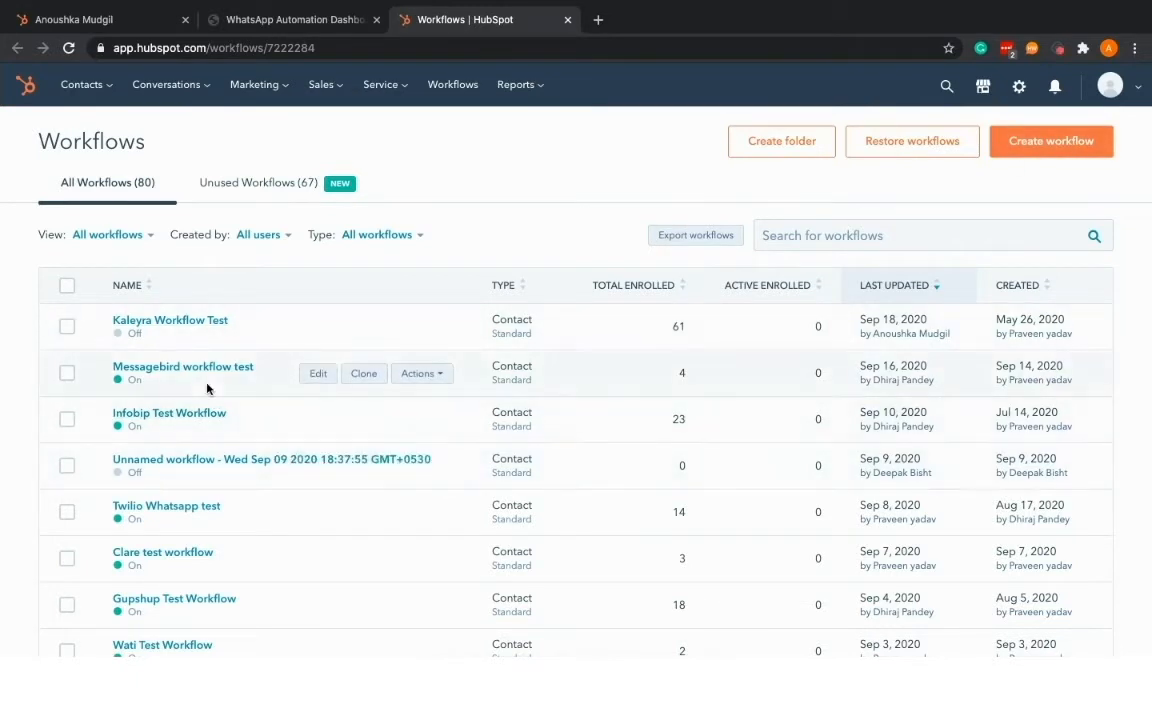
middle_click(210, 321)
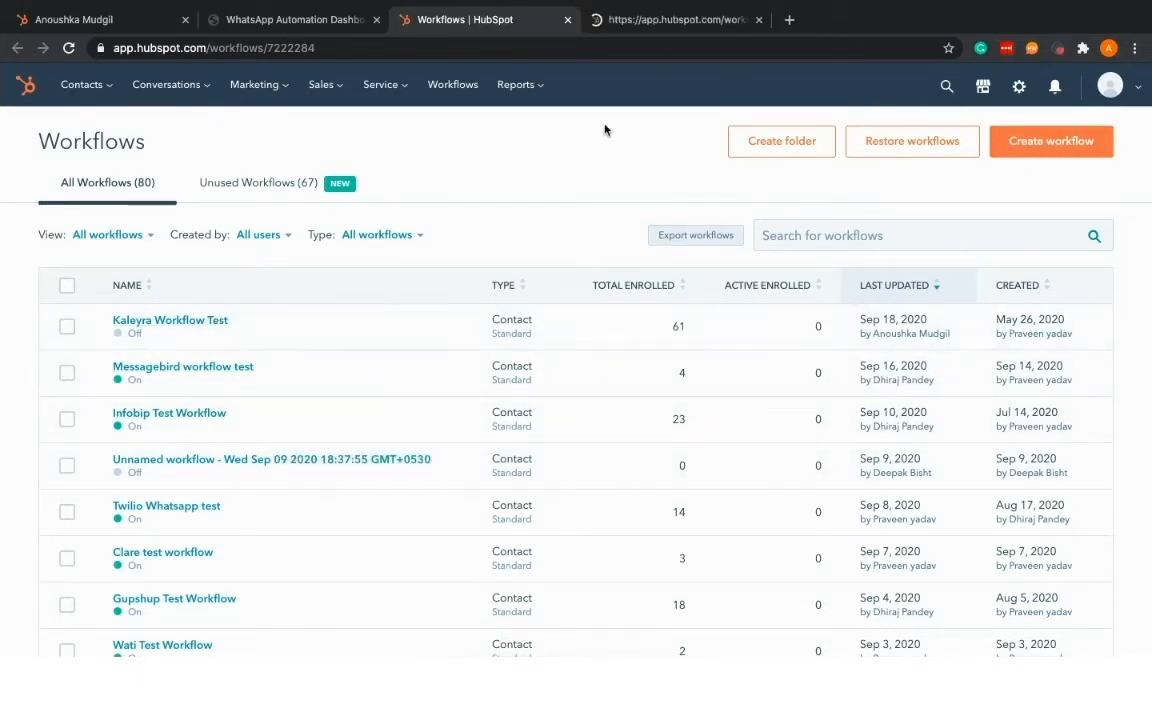
click(668, 22)
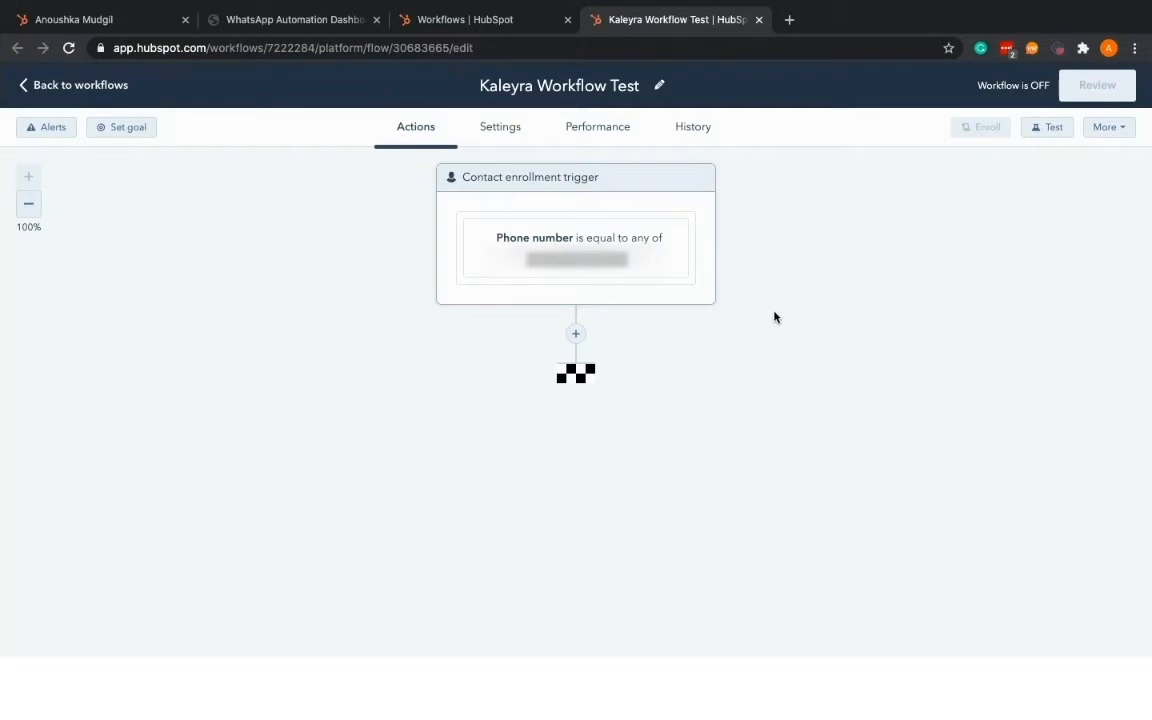
- Examine the filter types available for an additional AND condition in the workflow's contact enrollment trigger
click(540, 234)
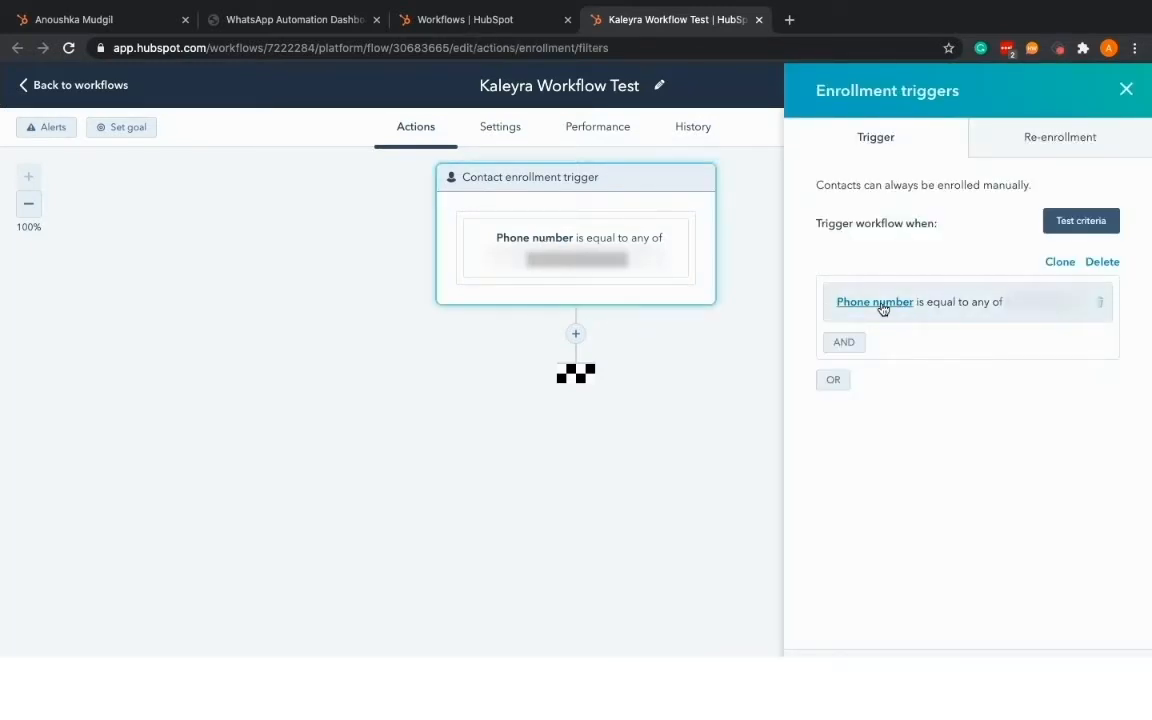
click(849, 345)
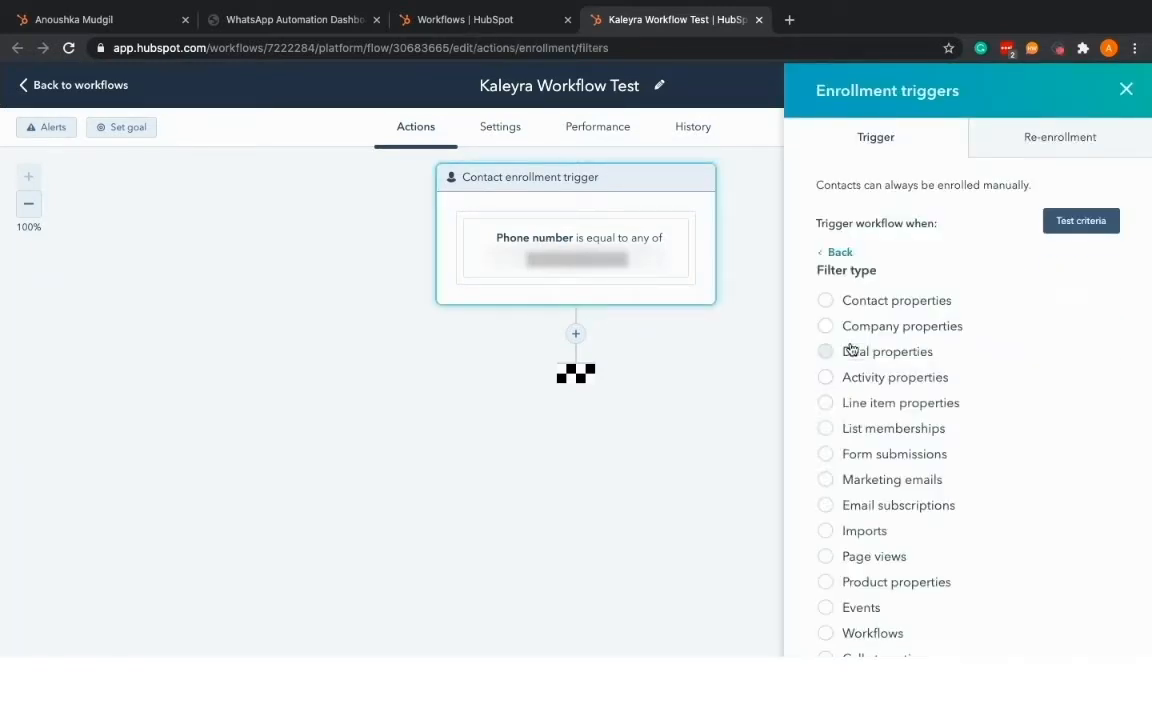
scroll(892, 463, down, 5)
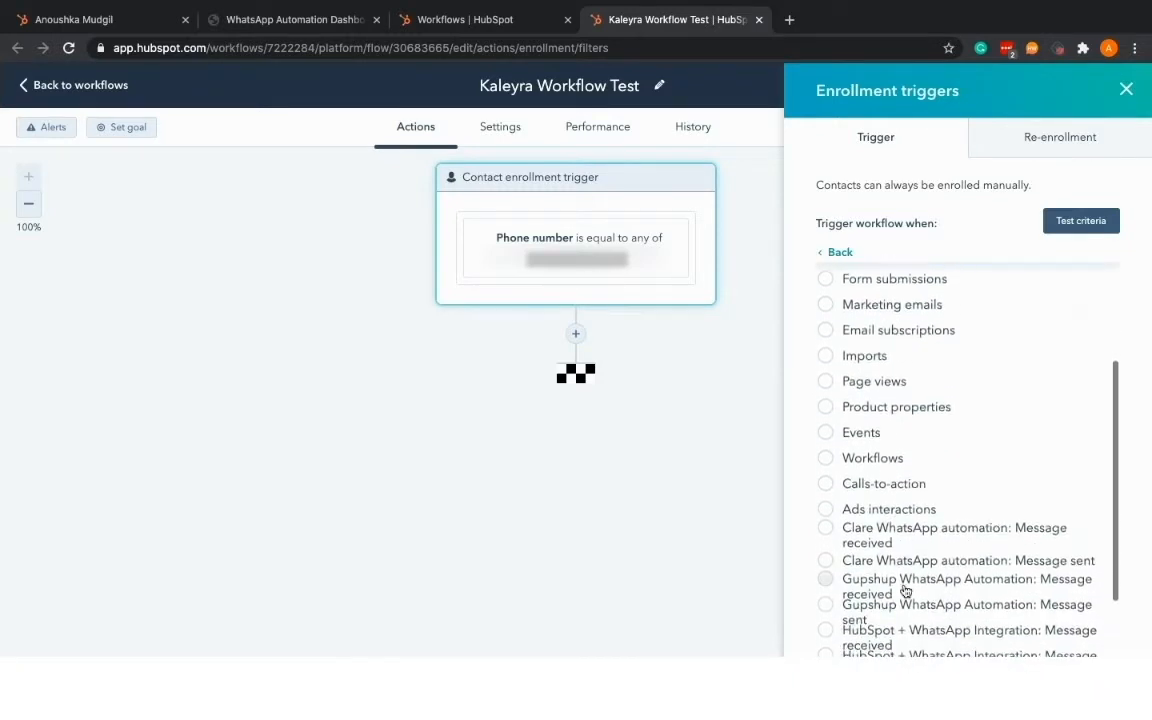
scroll(905, 591, down, 4)
scroll(905, 591, up, 7)
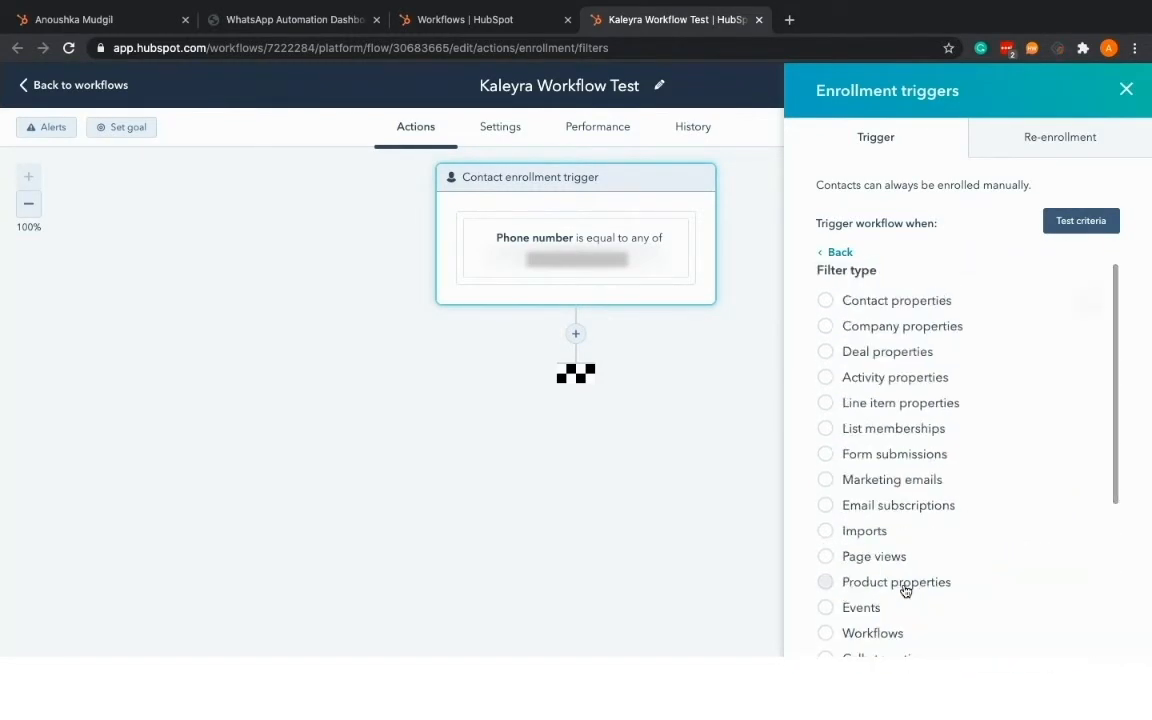
click(1126, 89)
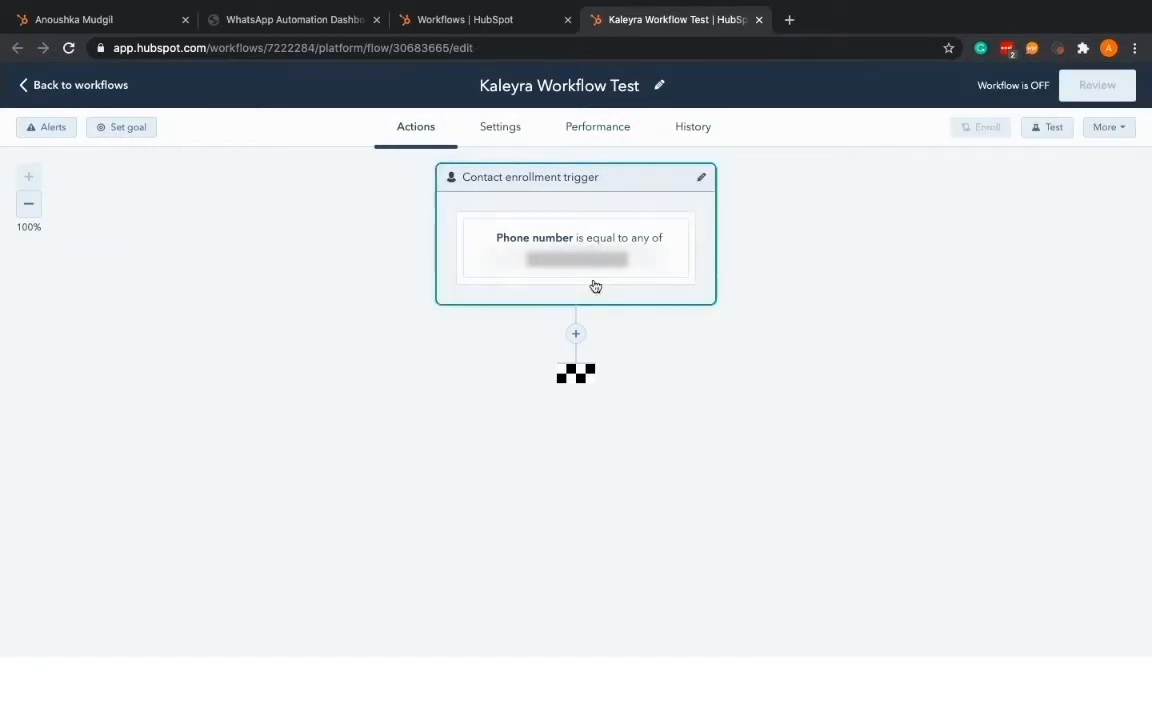
- Add a new action after the enrollment trigger, using Send WhatsApp Message from Kaleyra WhatsApp Automation
click(578, 335)
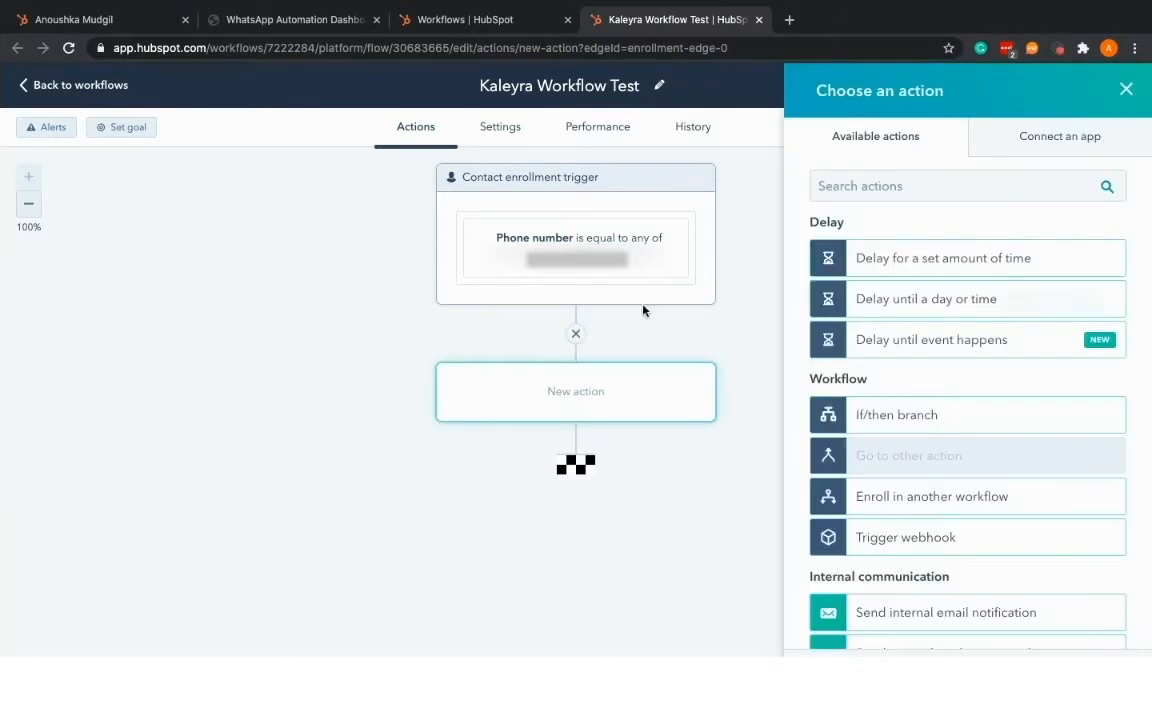
scroll(942, 497, down, 1)
scroll(944, 515, down, 10)
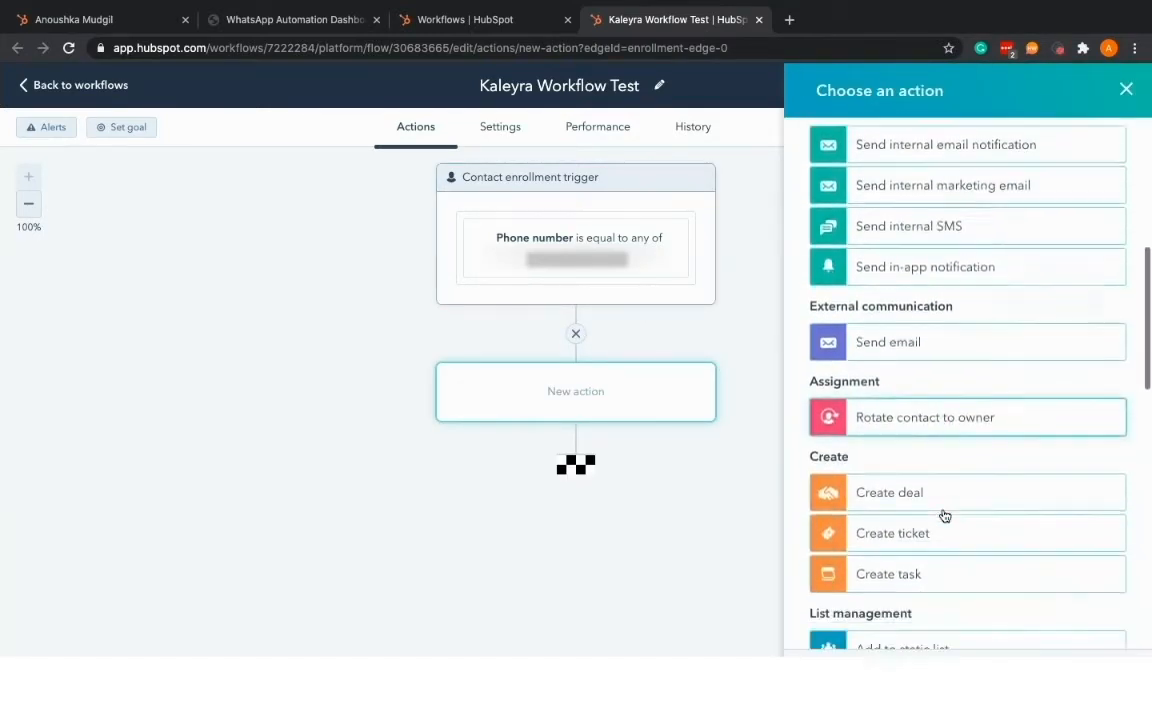
scroll(944, 515, down, 2)
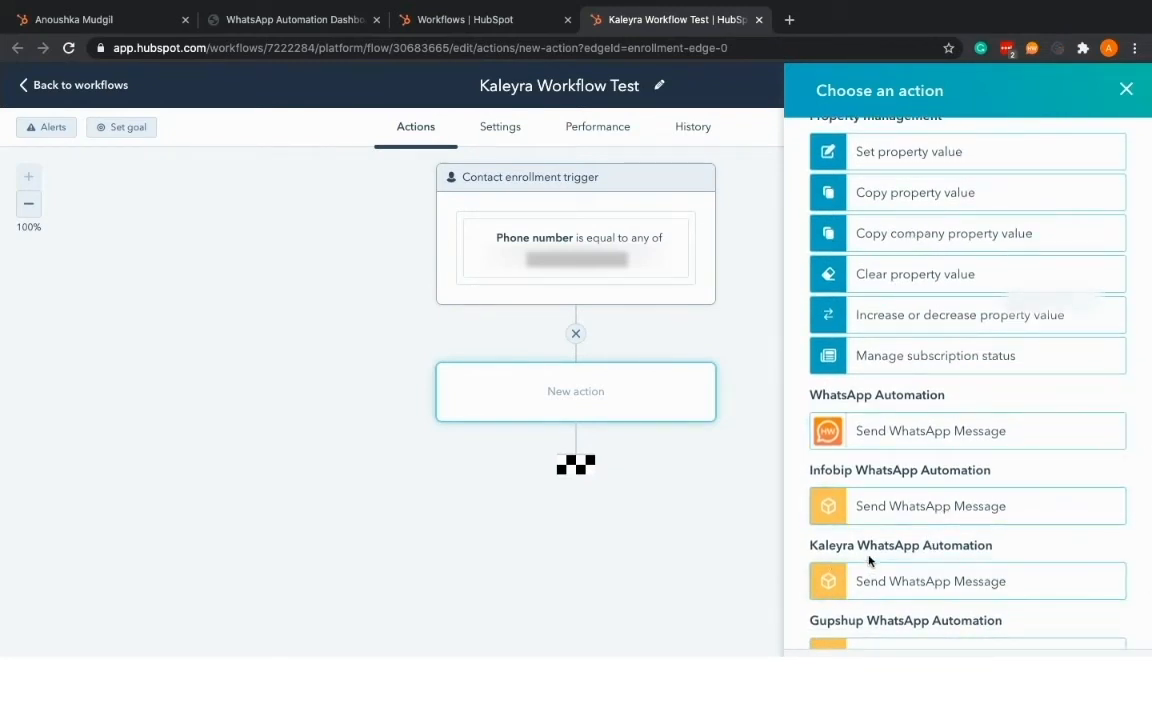
click(946, 582)
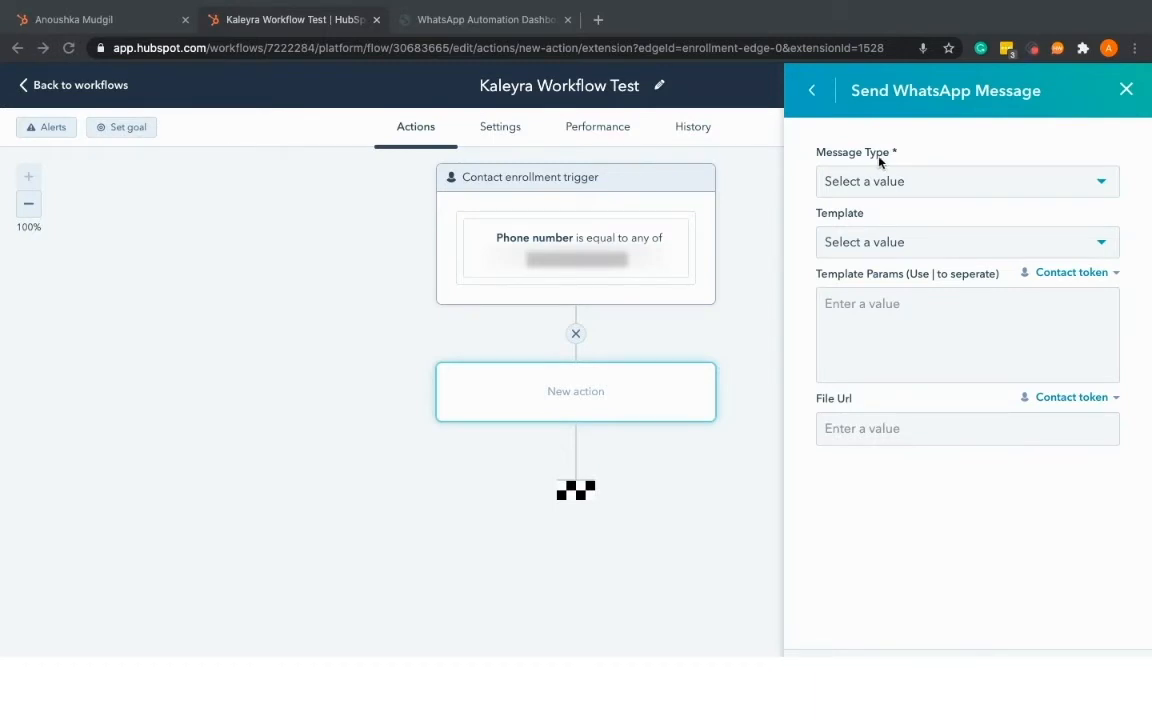
- Set the WhatsApp action's message type to Template and choose the booking_confirmed | 1 template
click(1101, 184)
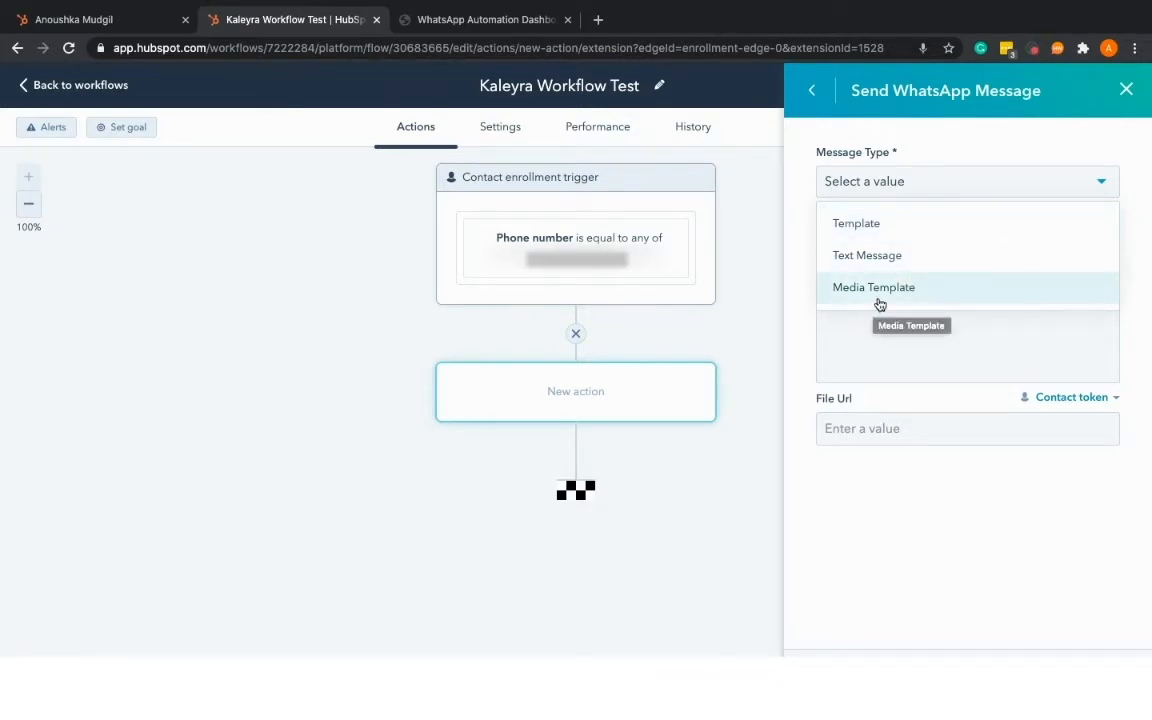
click(906, 225)
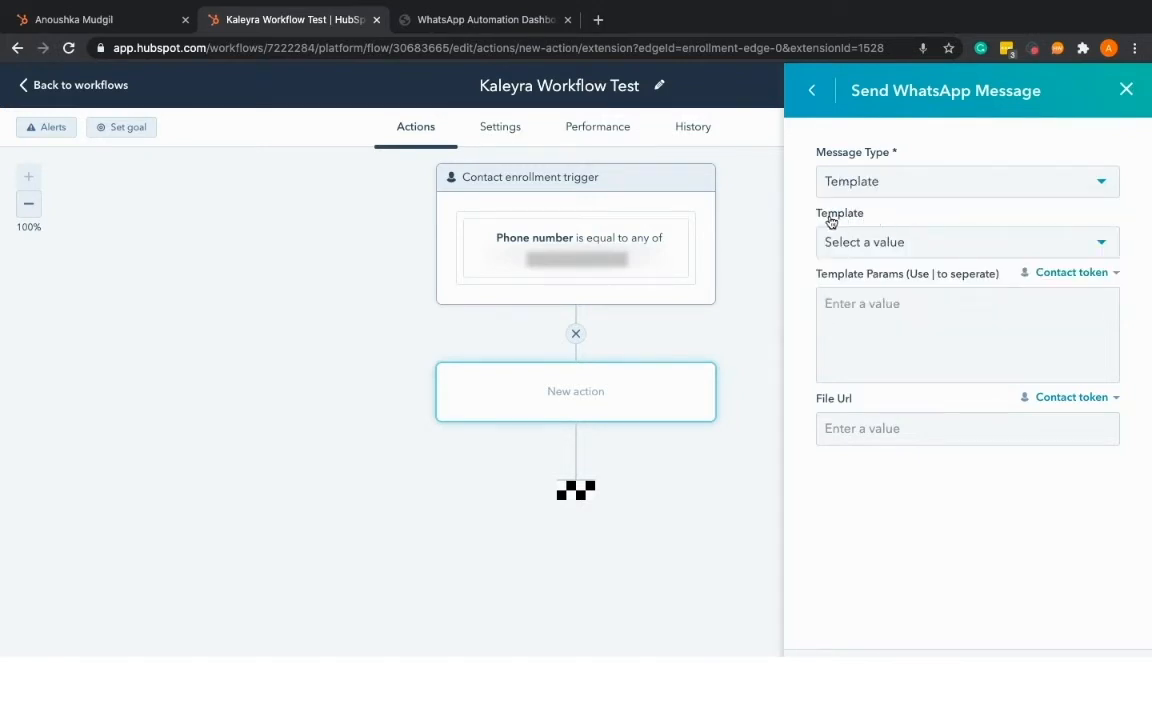
click(1101, 247)
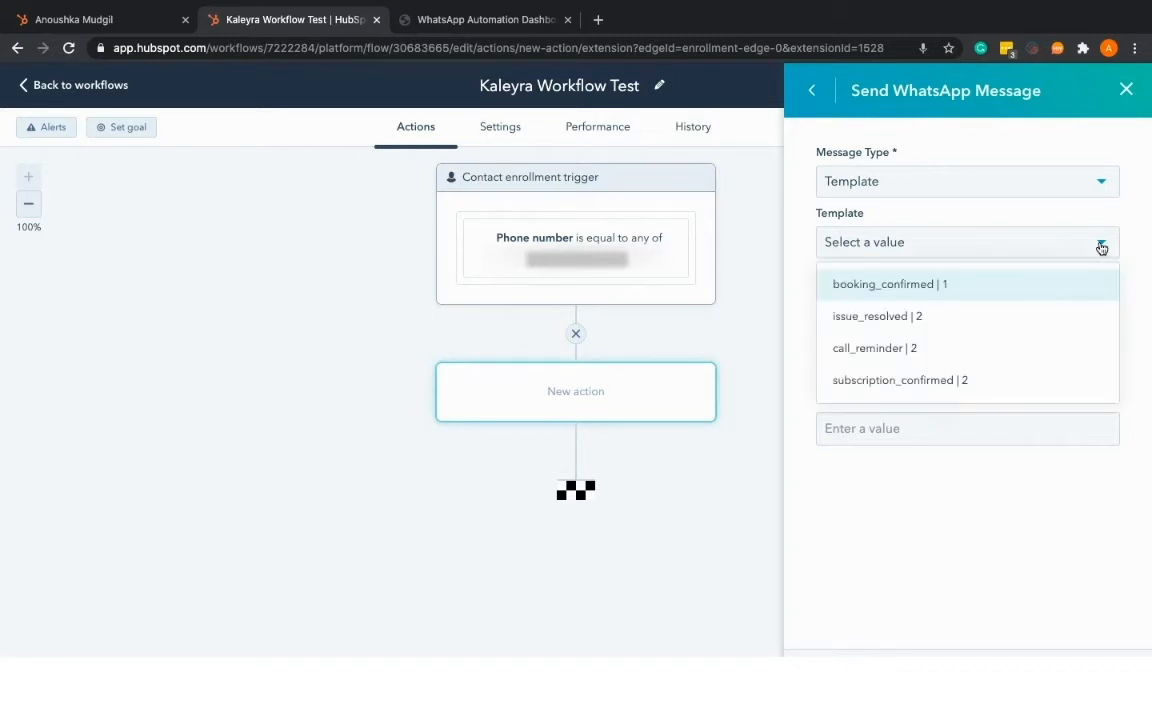
click(996, 286)
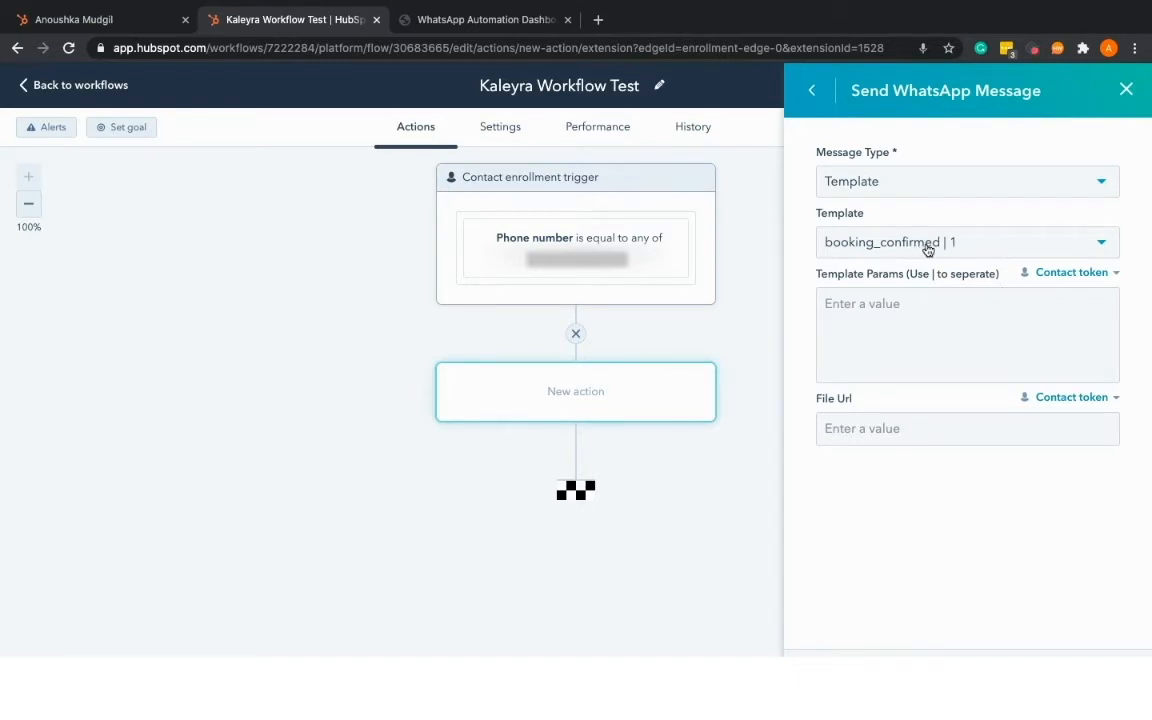
- Insert the First name contact token as the template parameter
click(1089, 279)
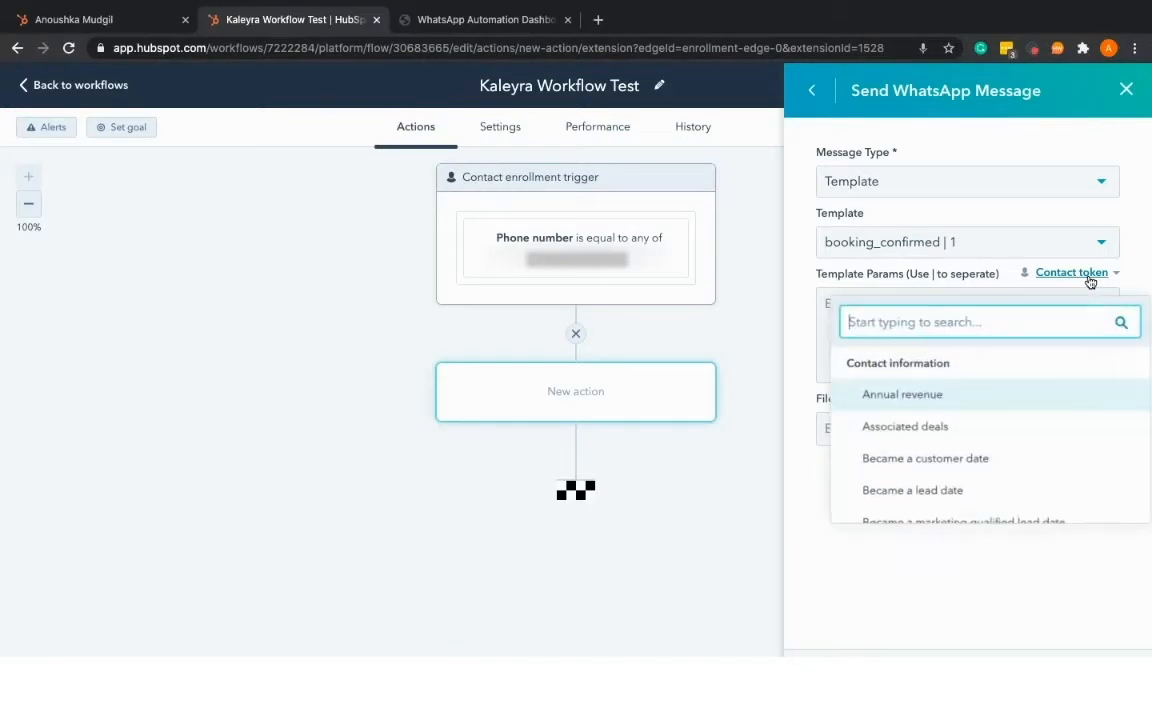
text(fir)
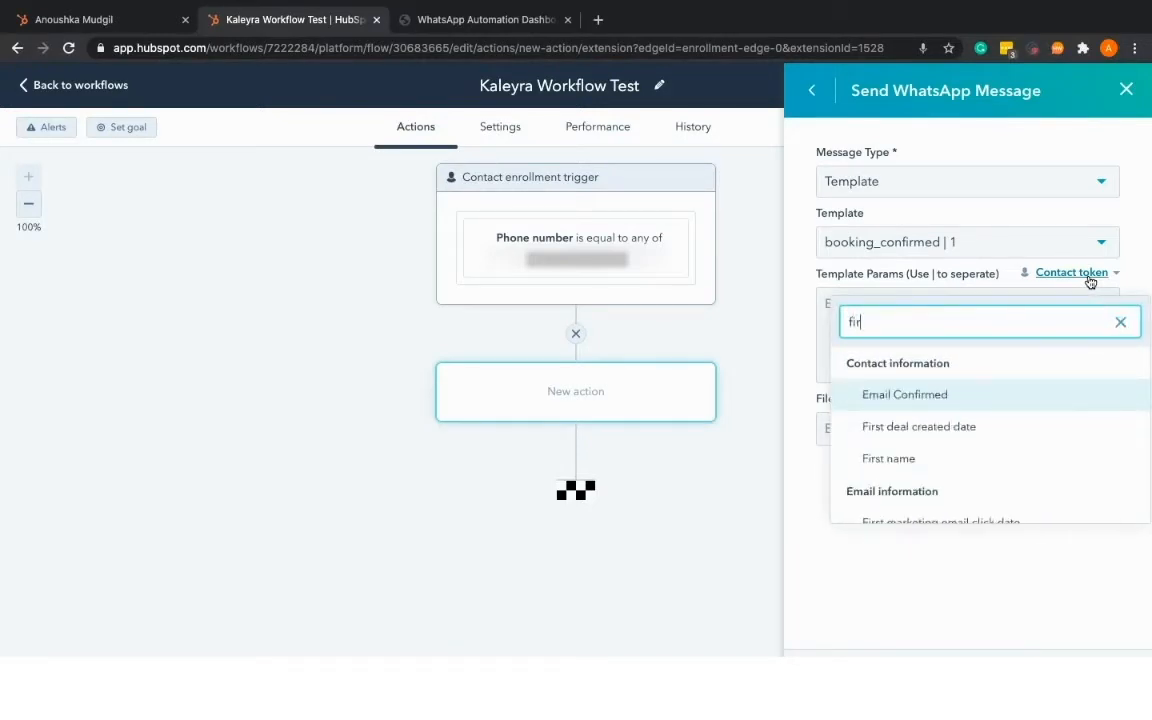
click(985, 464)
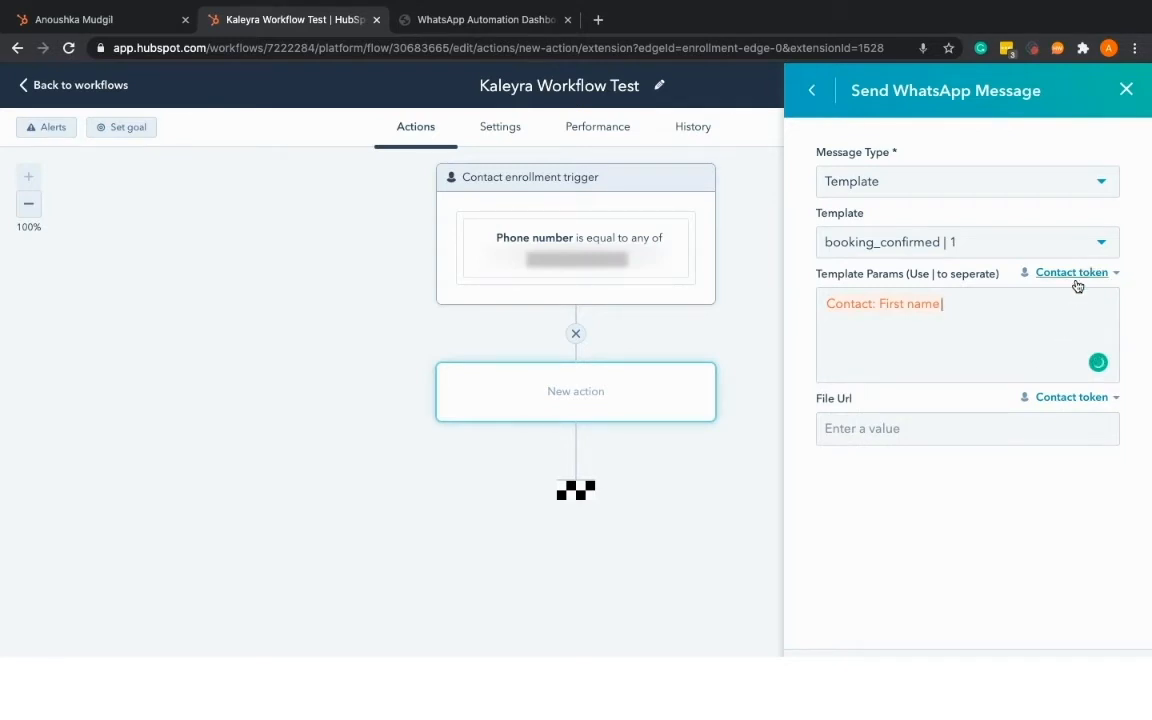
- Try adding the Became a customer date contact token as a second template parameter separated by |, and remove it
click(1076, 284)
click(990, 463)
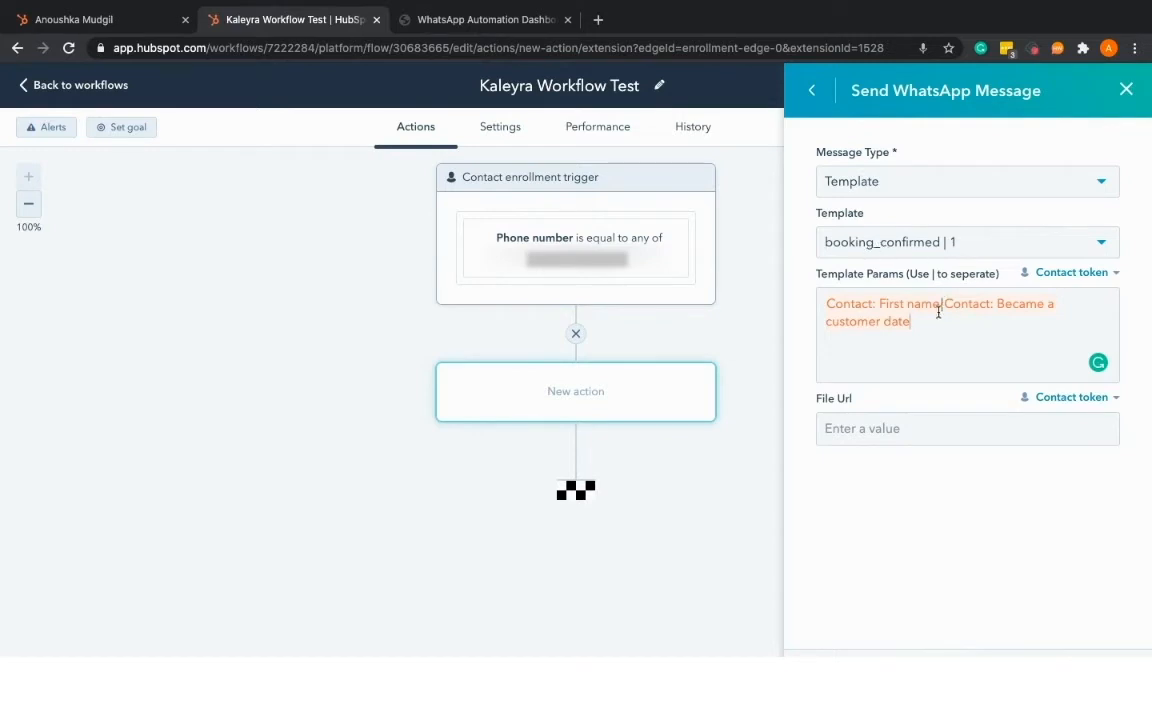
drag(912, 321, 942, 303)
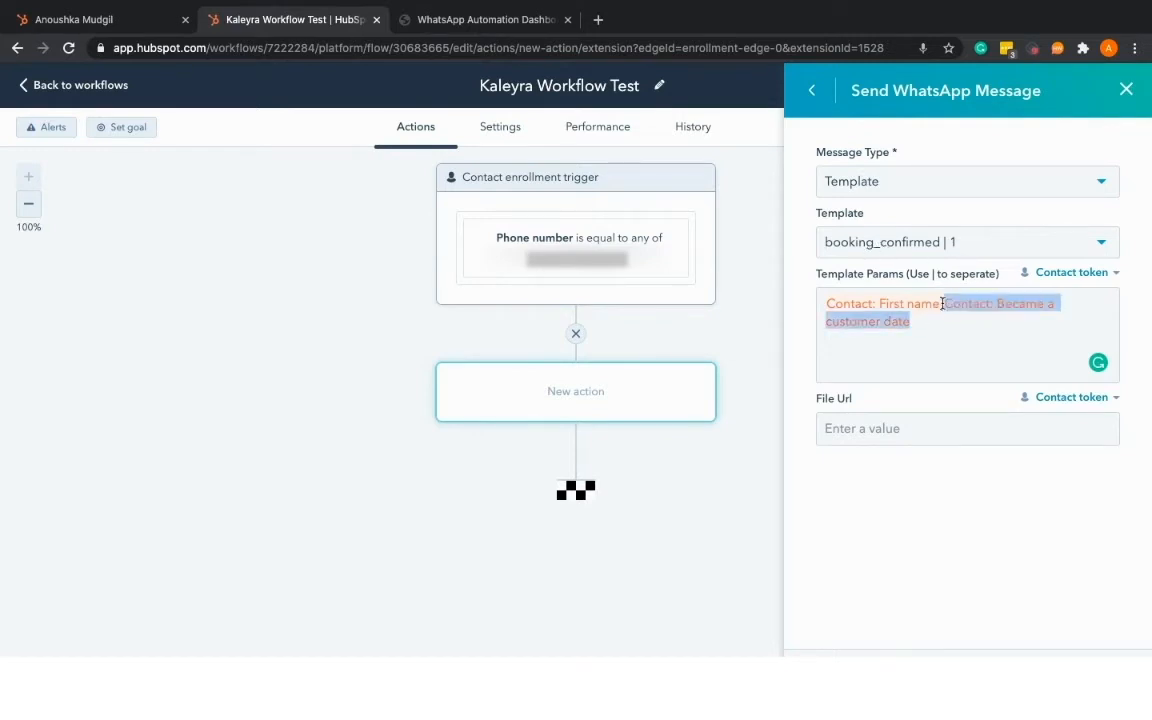
key(BackSpace)
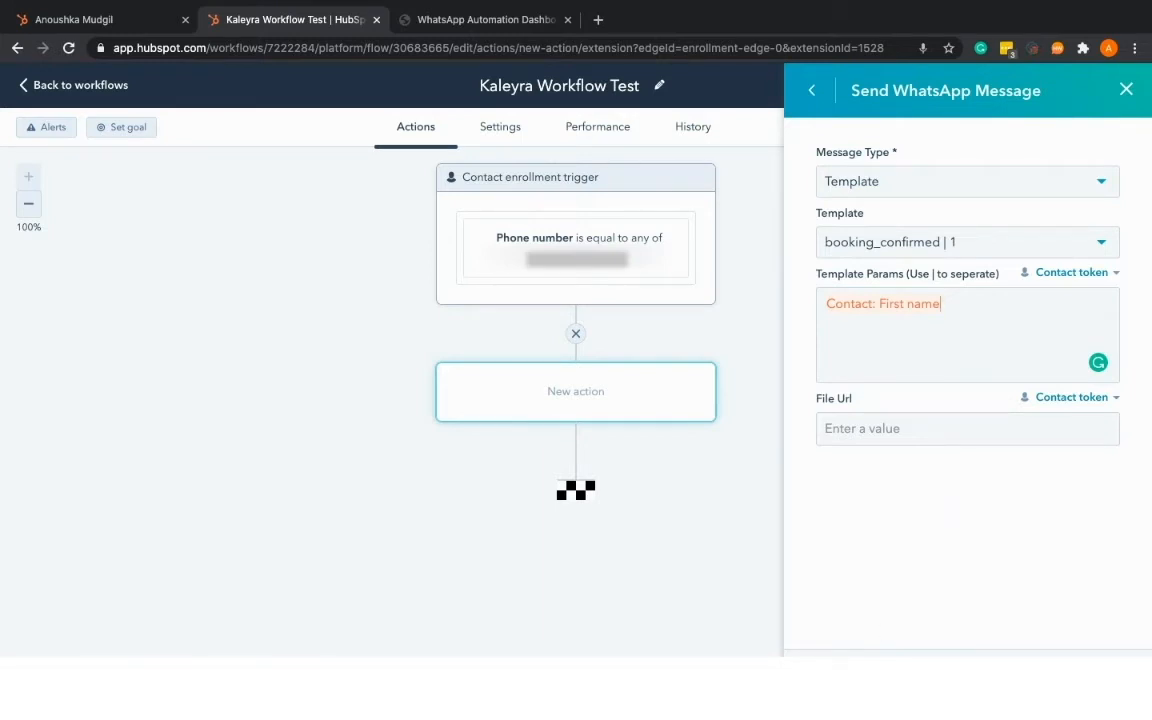
- Save the WhatsApp action and turn on the workflow, enrolling existing contacts who meet the trigger criteria as of now
click(848, 685)
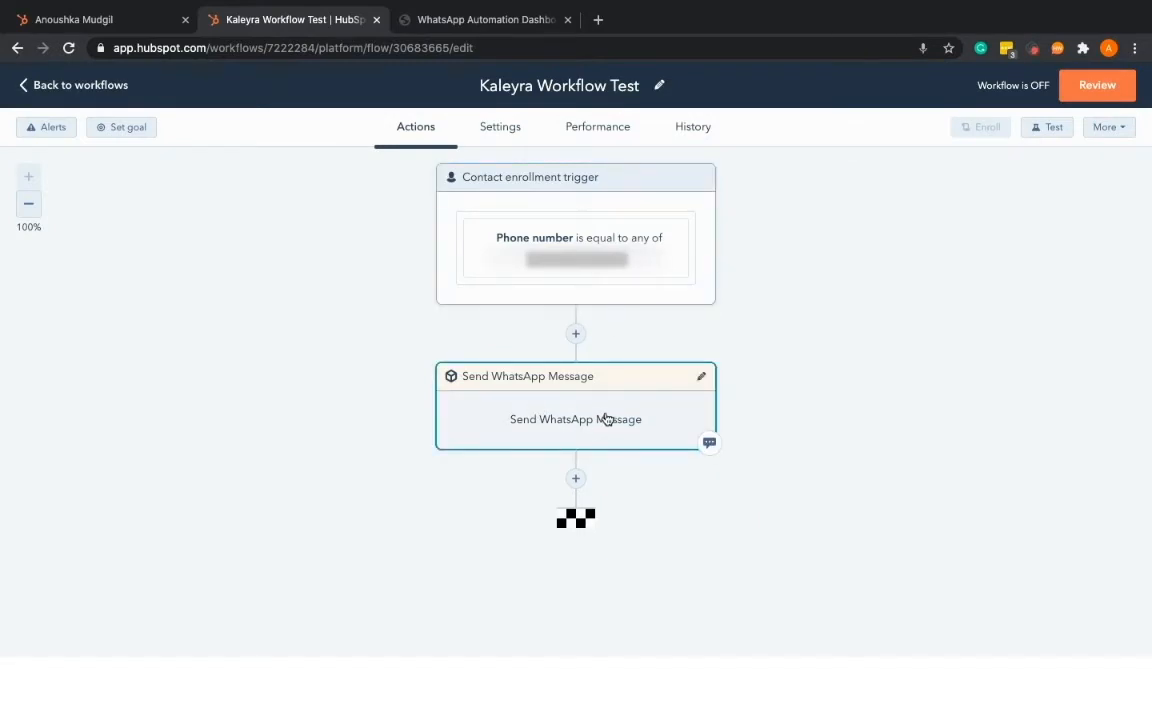
click(1100, 85)
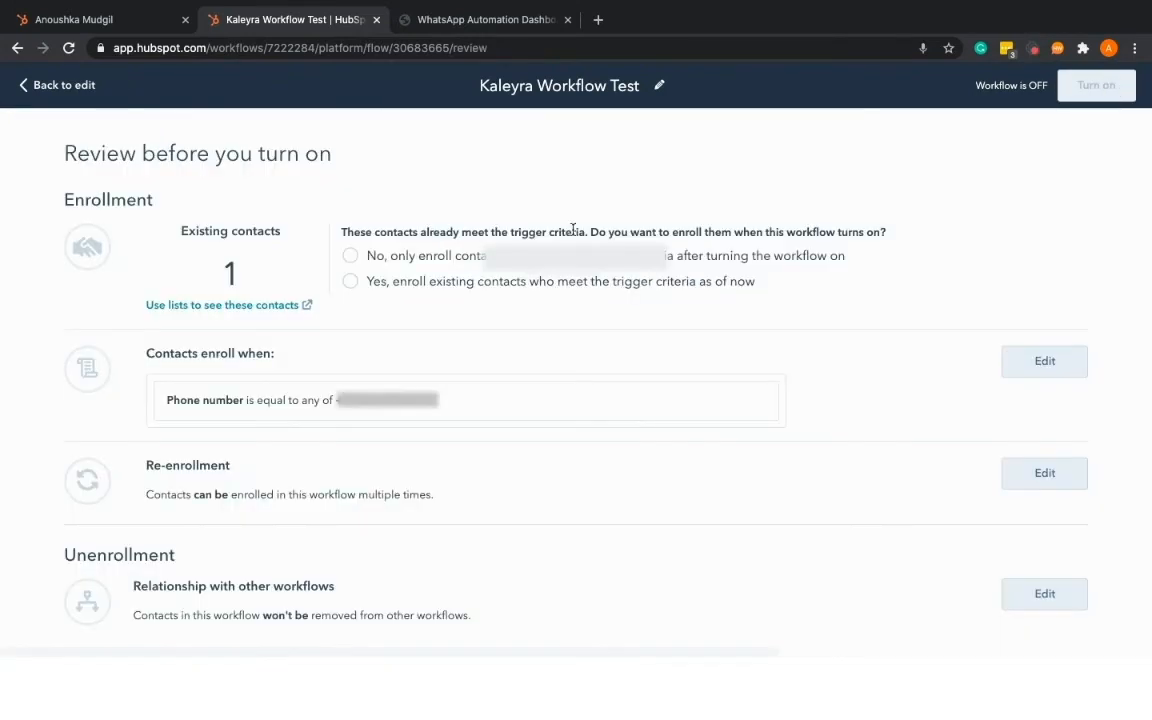
click(522, 284)
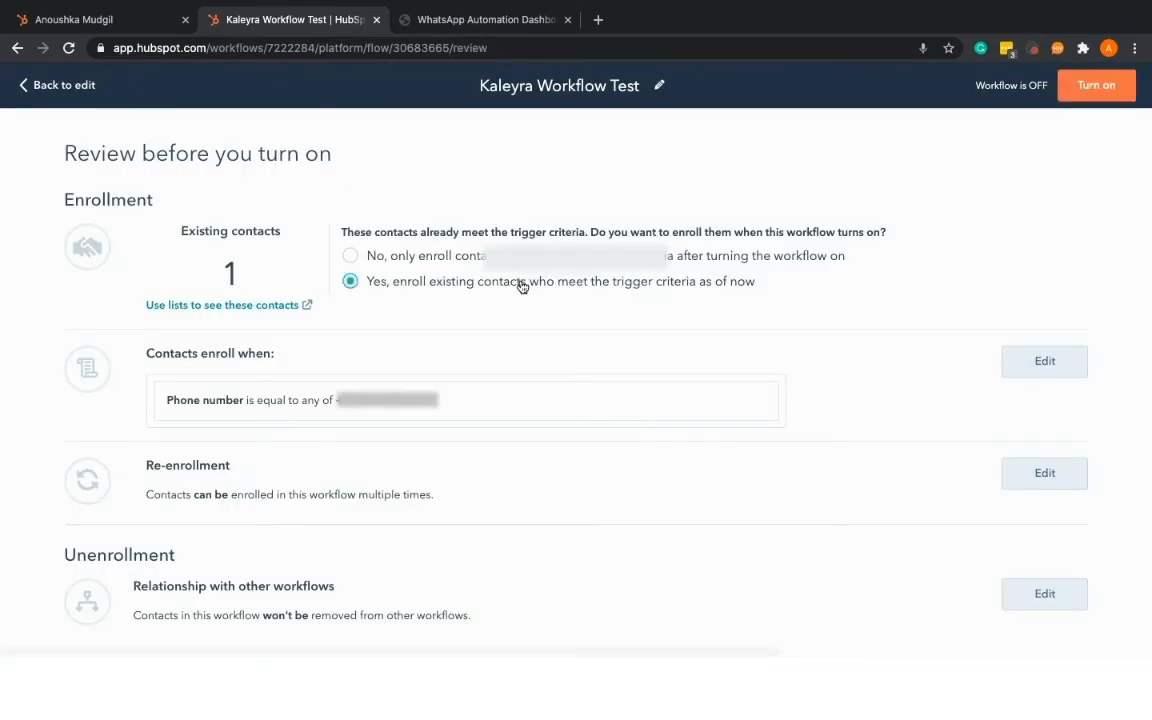
click(1095, 86)
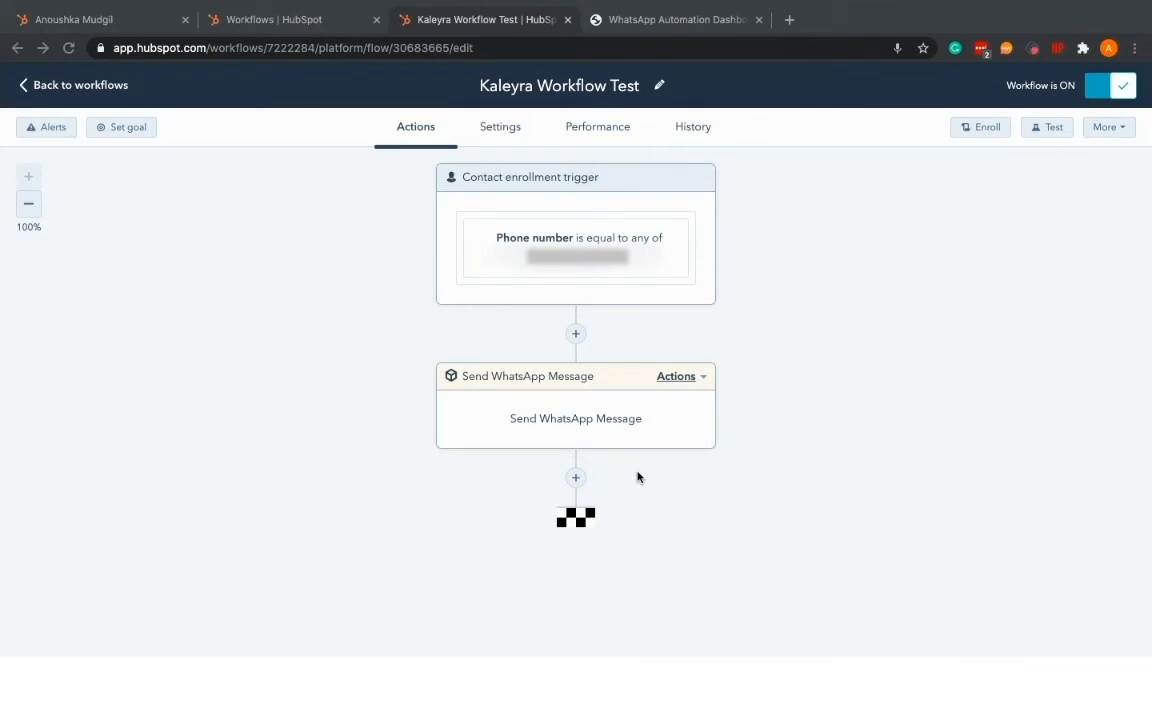
- Check the sent template message in the WhatsApp Automation dashboard's activities and in the latest activity details on the contact's HubSpot record
click(670, 19)
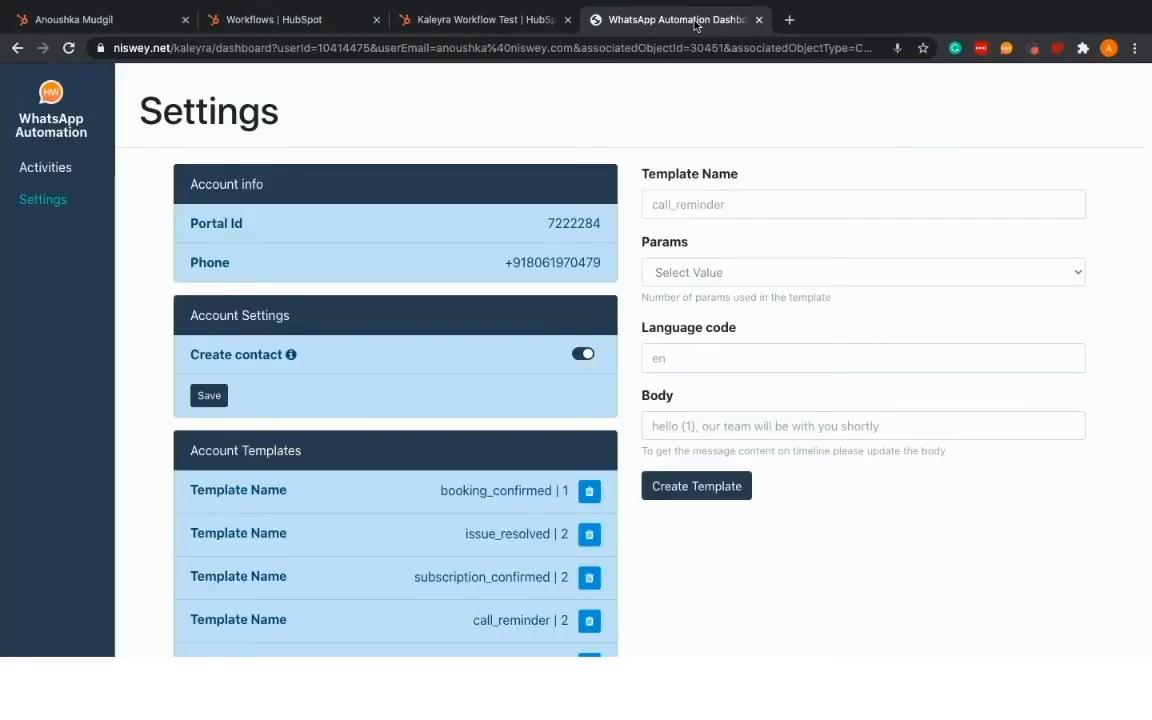
click(64, 170)
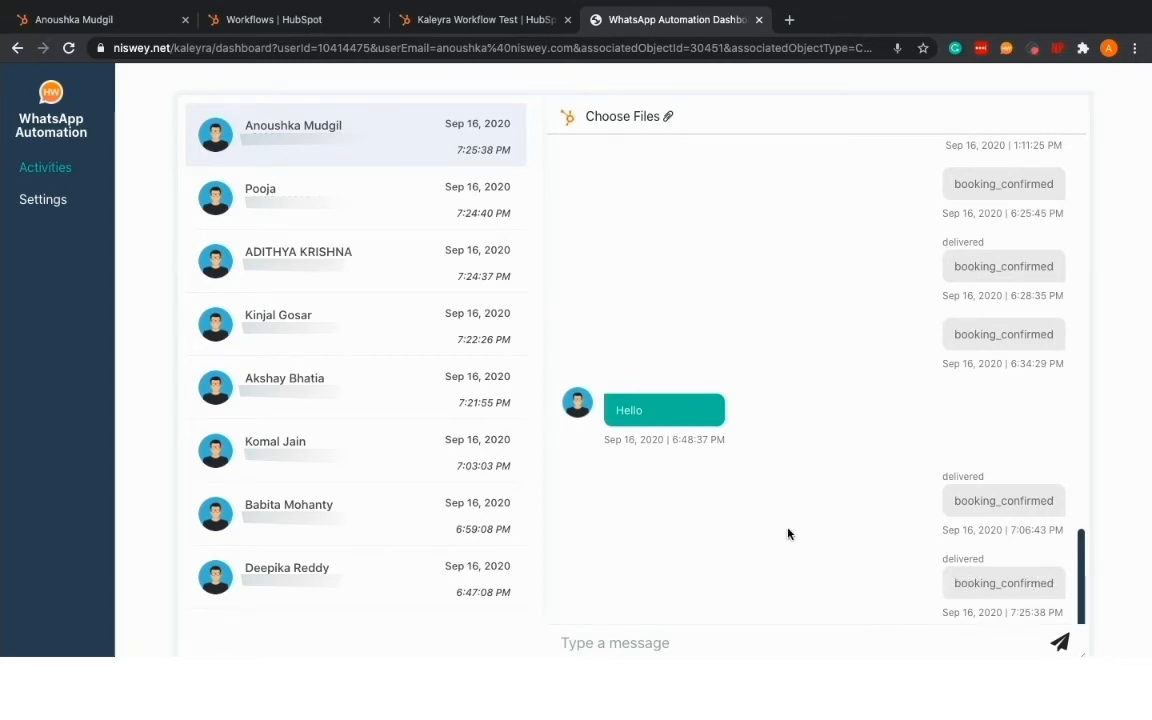
click(87, 21)
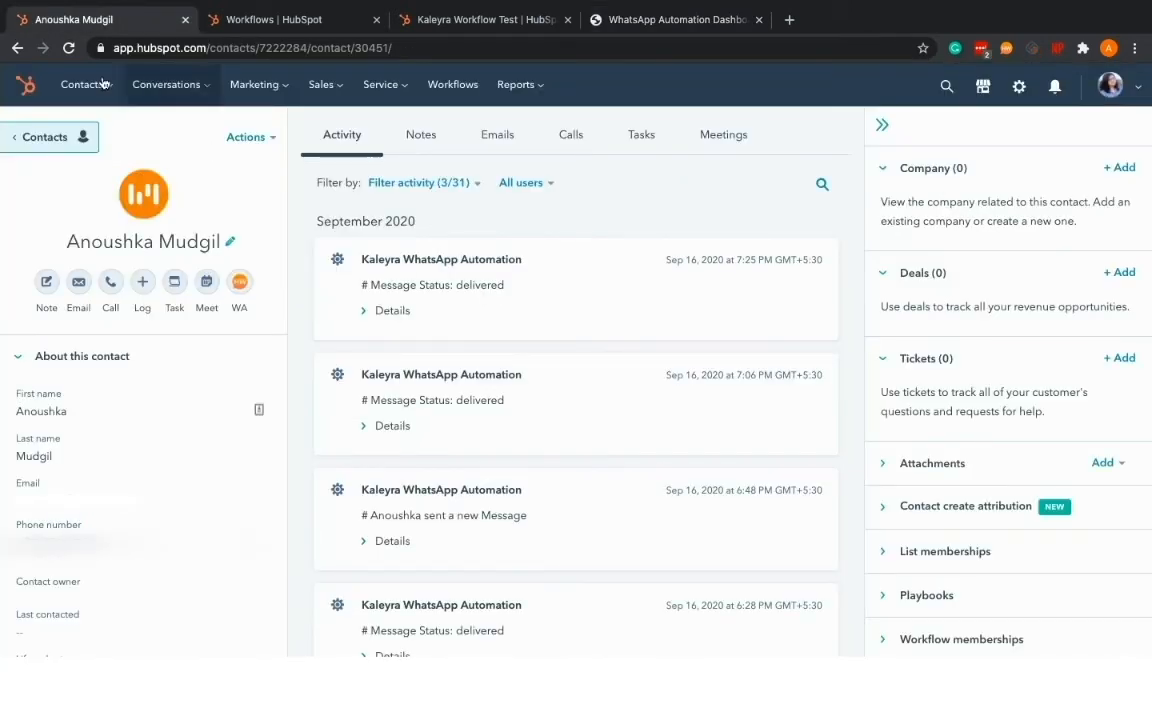
click(70, 49)
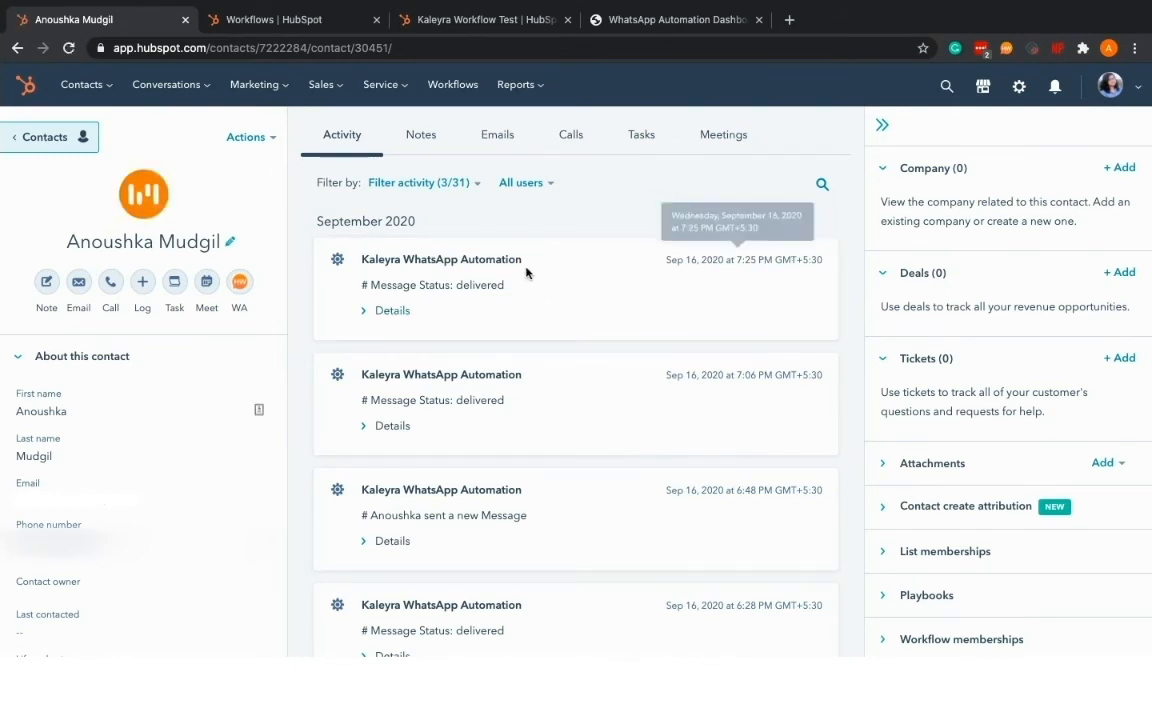
click(400, 311)
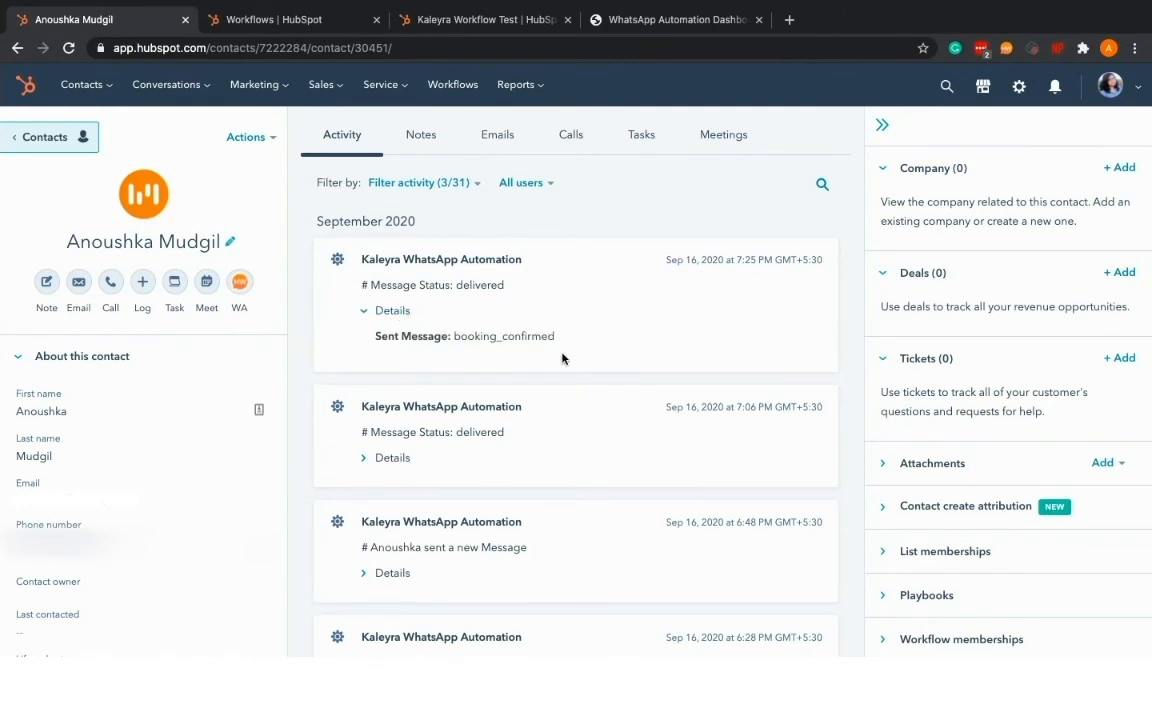
scroll(366, 455, down, 2)
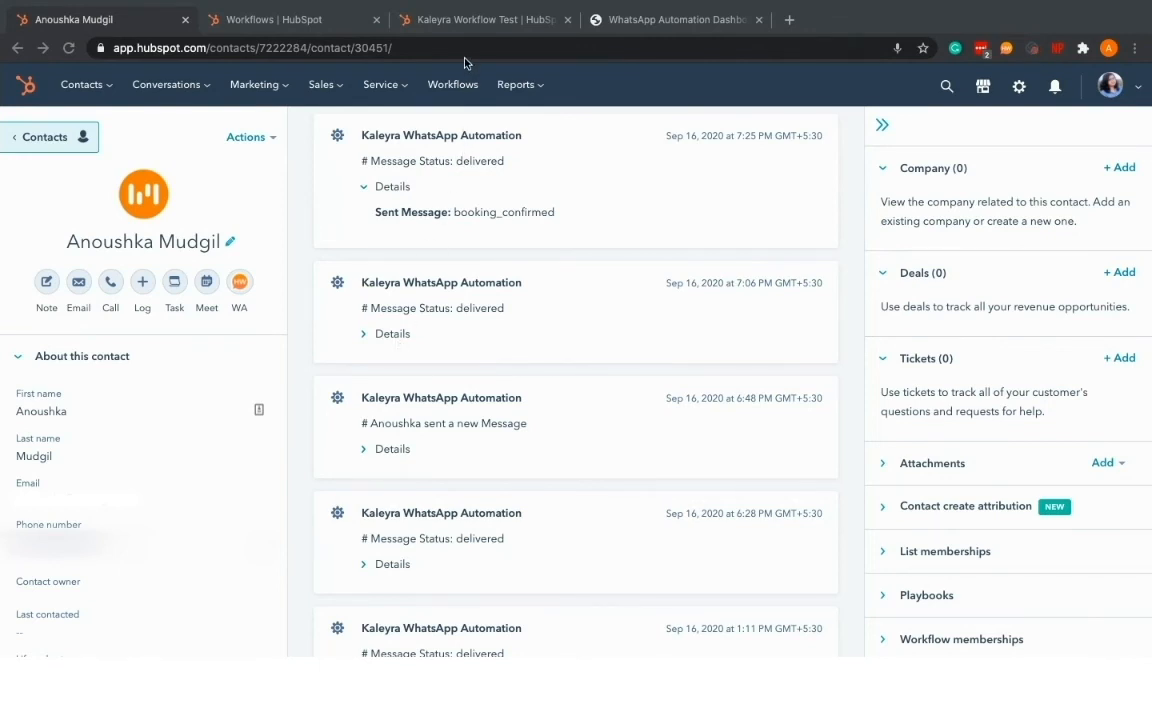
- Return to Kaleyra Workflow Test and delete its existing Send WhatsApp Message action
click(463, 23)
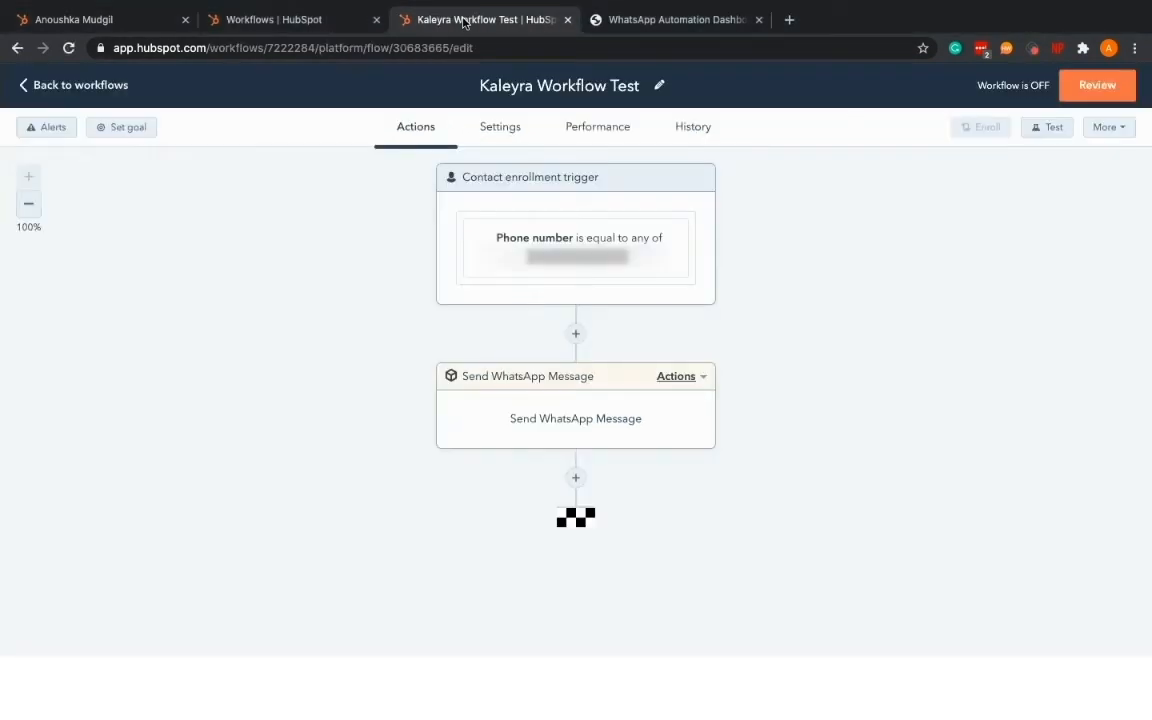
click(621, 391)
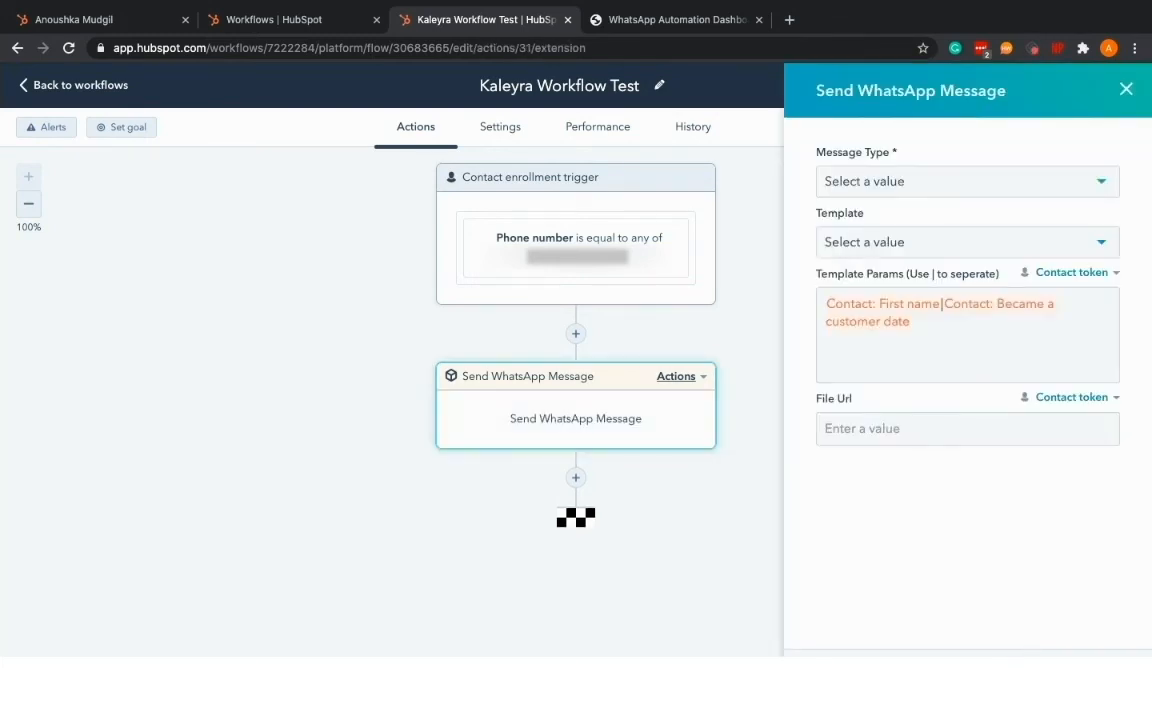
click(846, 684)
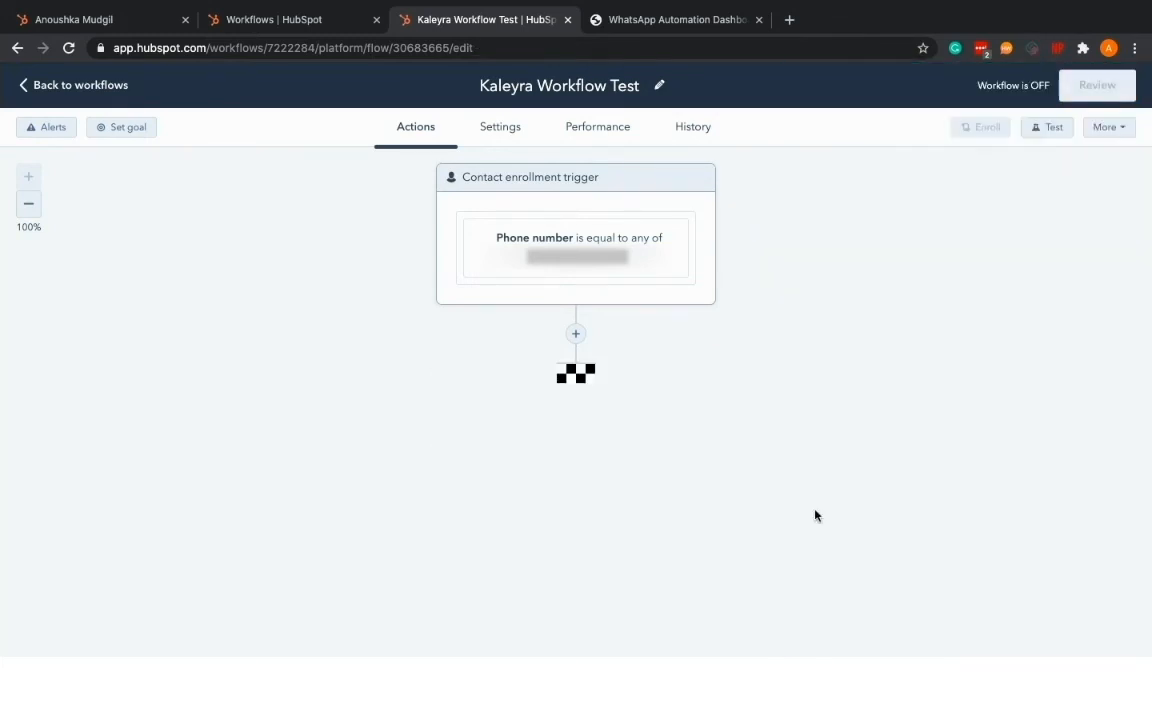
- Add a new Send WhatsApp Message action from Kaleyra WhatsApp Automation after the enrollment trigger
click(577, 337)
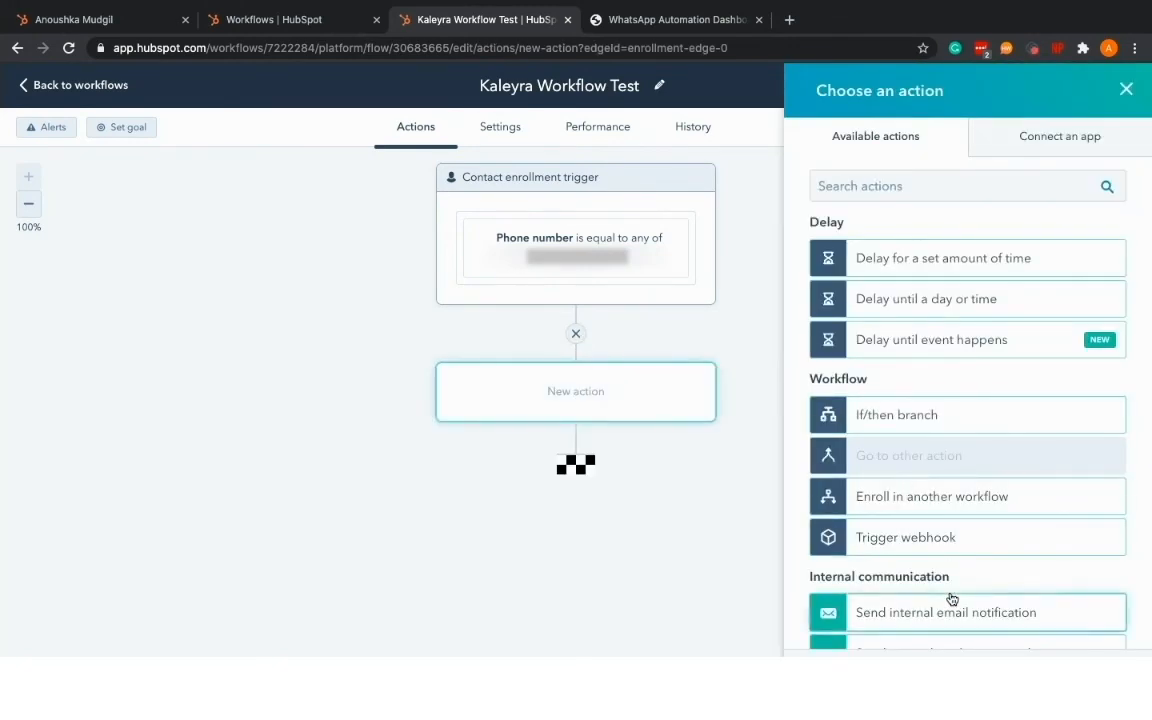
scroll(949, 599, down, 3)
scroll(951, 599, down, 10)
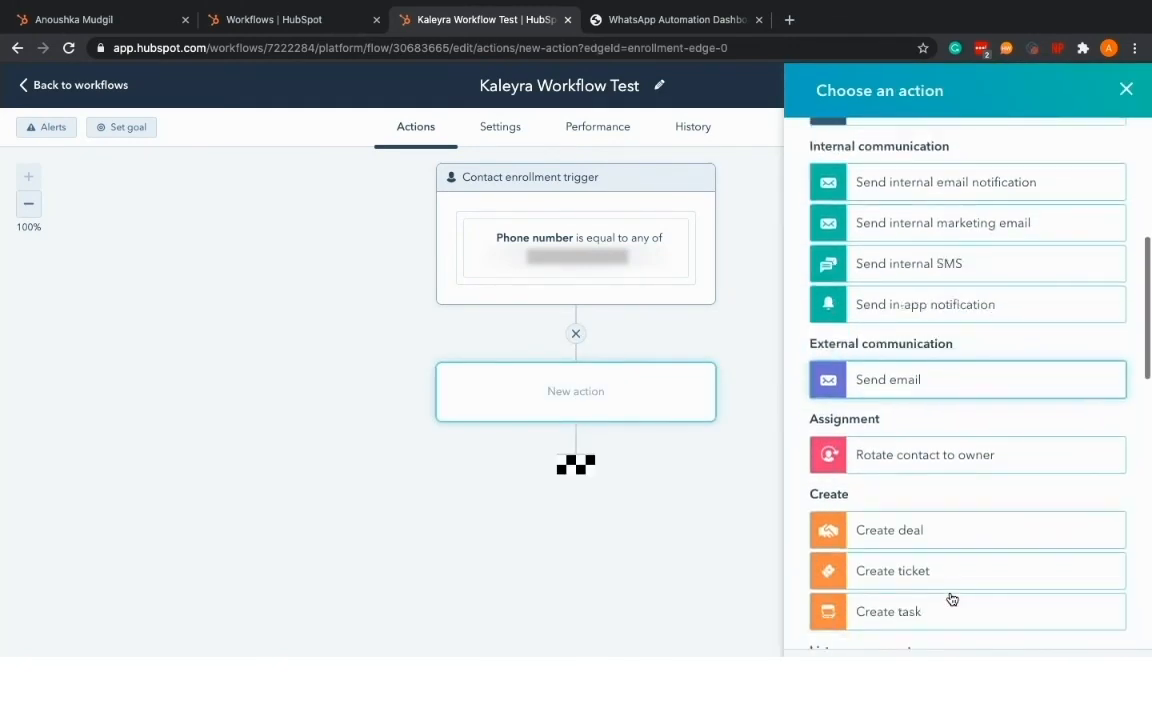
scroll(951, 599, down, 6)
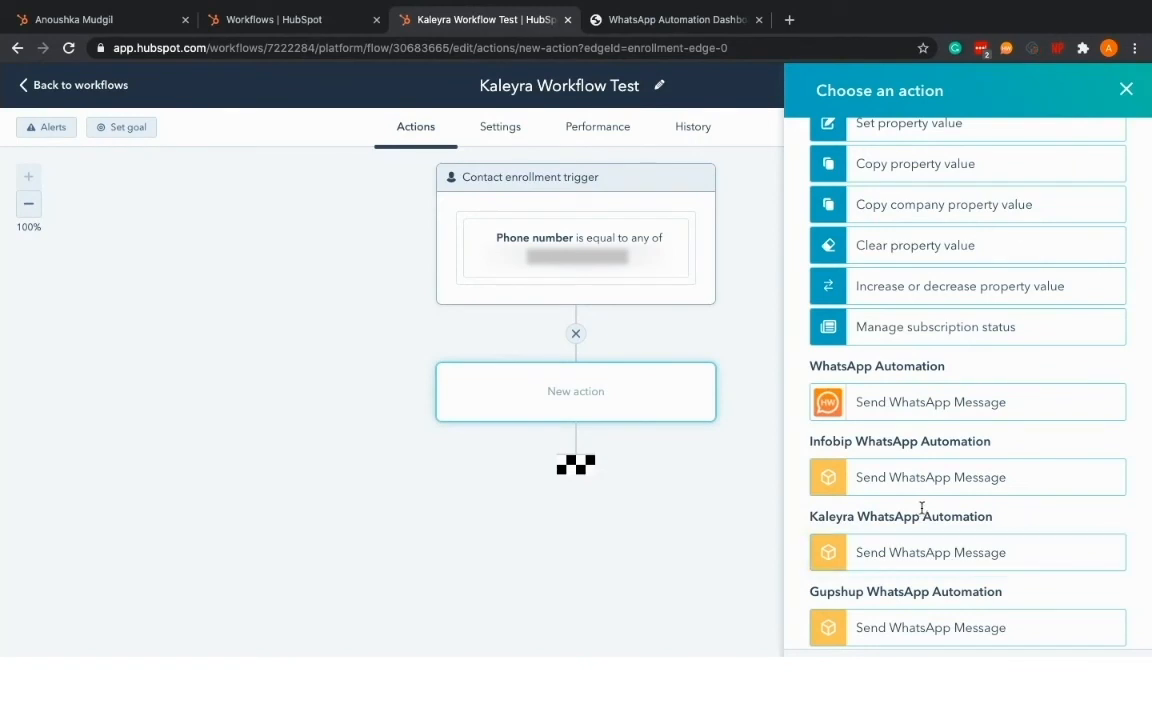
click(937, 559)
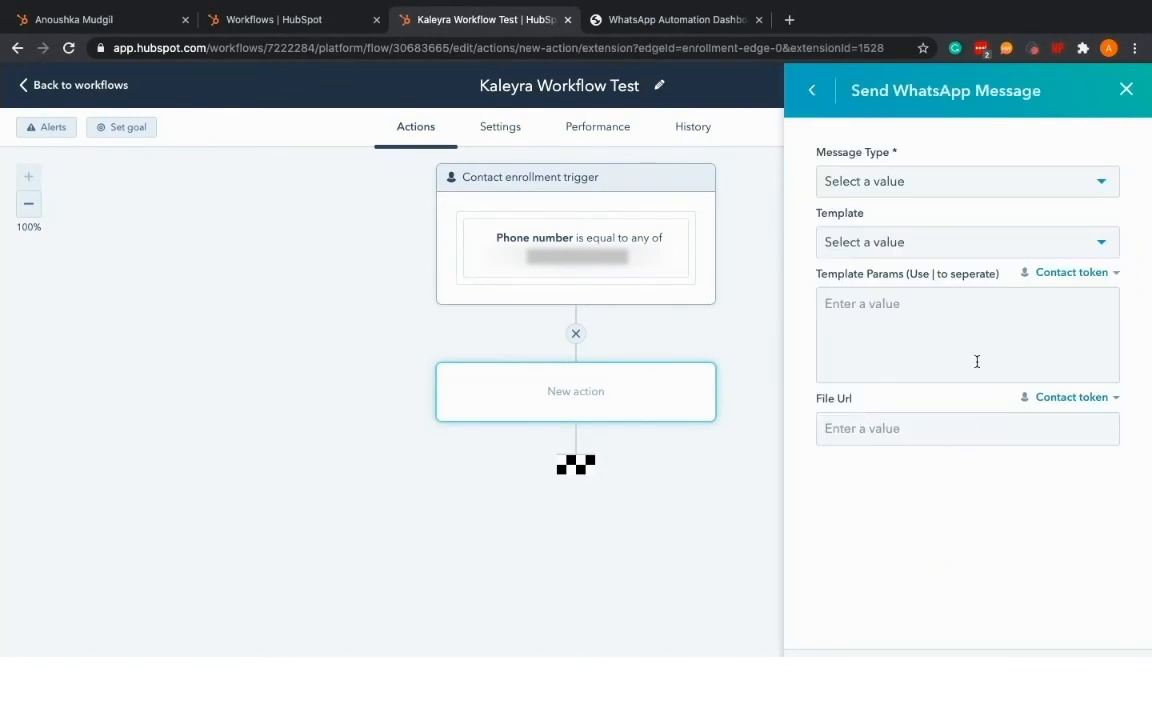
- Set the message type to Text Message, enter "hi thanks" as the template params, and save the action
click(950, 177)
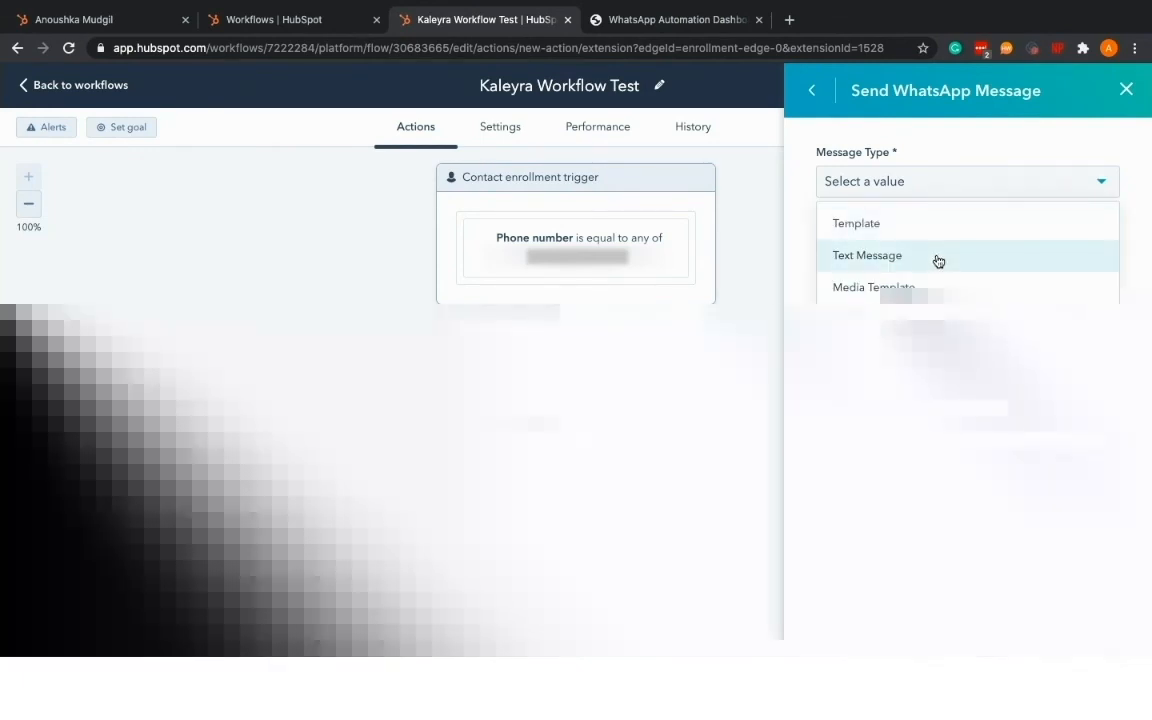
click(938, 258)
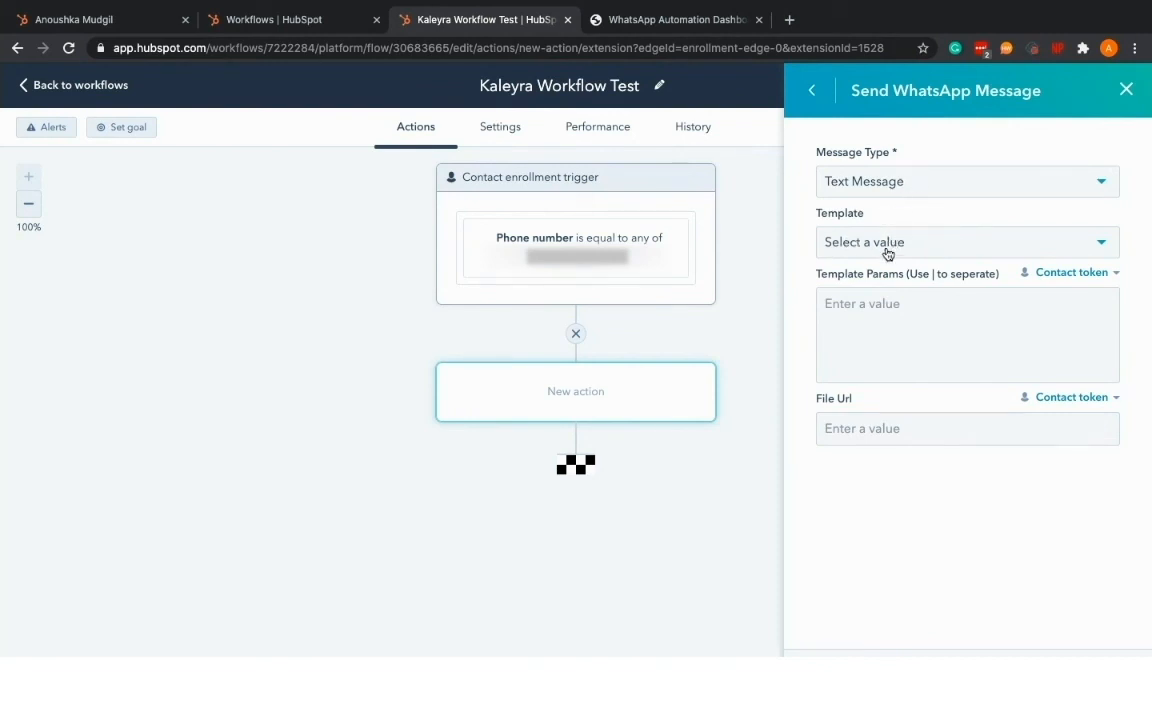
click(882, 313)
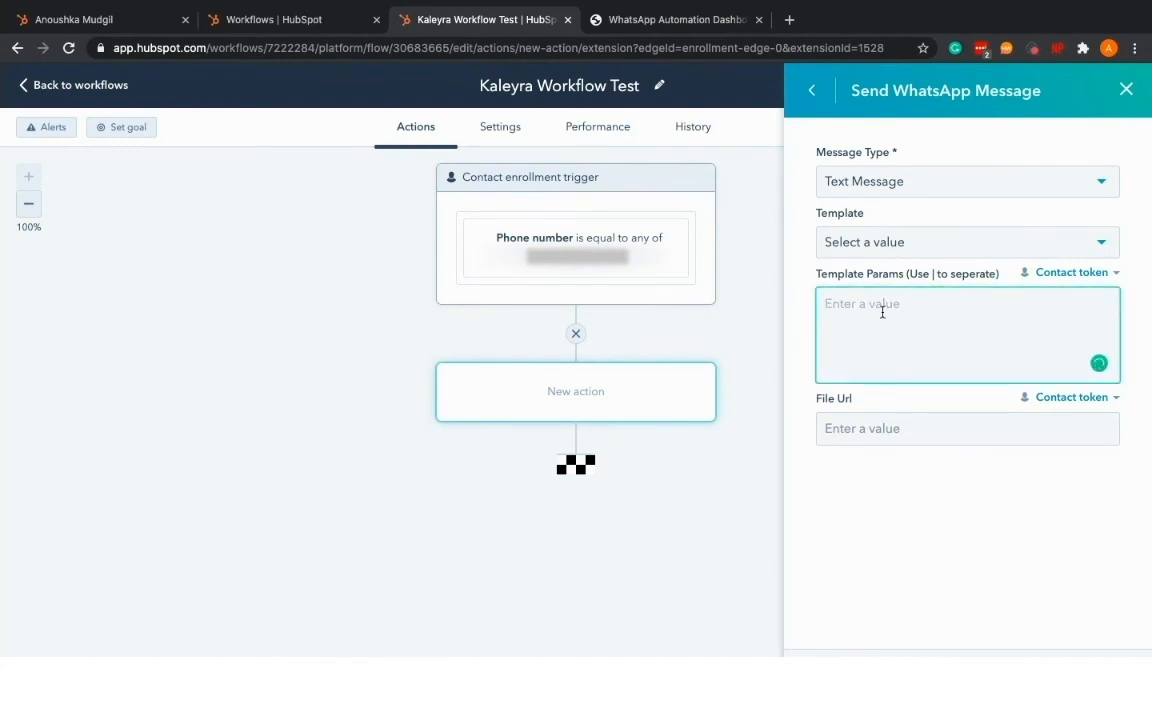
text(hi thanks)
click(846, 682)
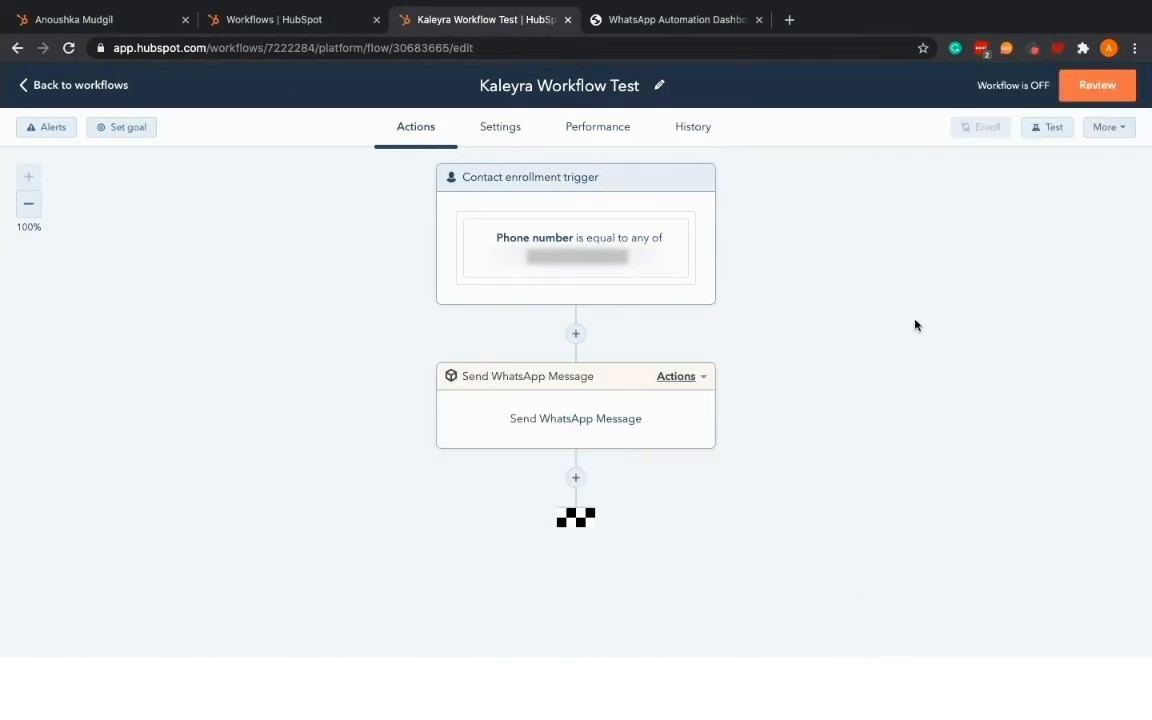
- Review the workflow and turn it on, enrolling existing contacts who meet the trigger criteria as of now
click(1100, 86)
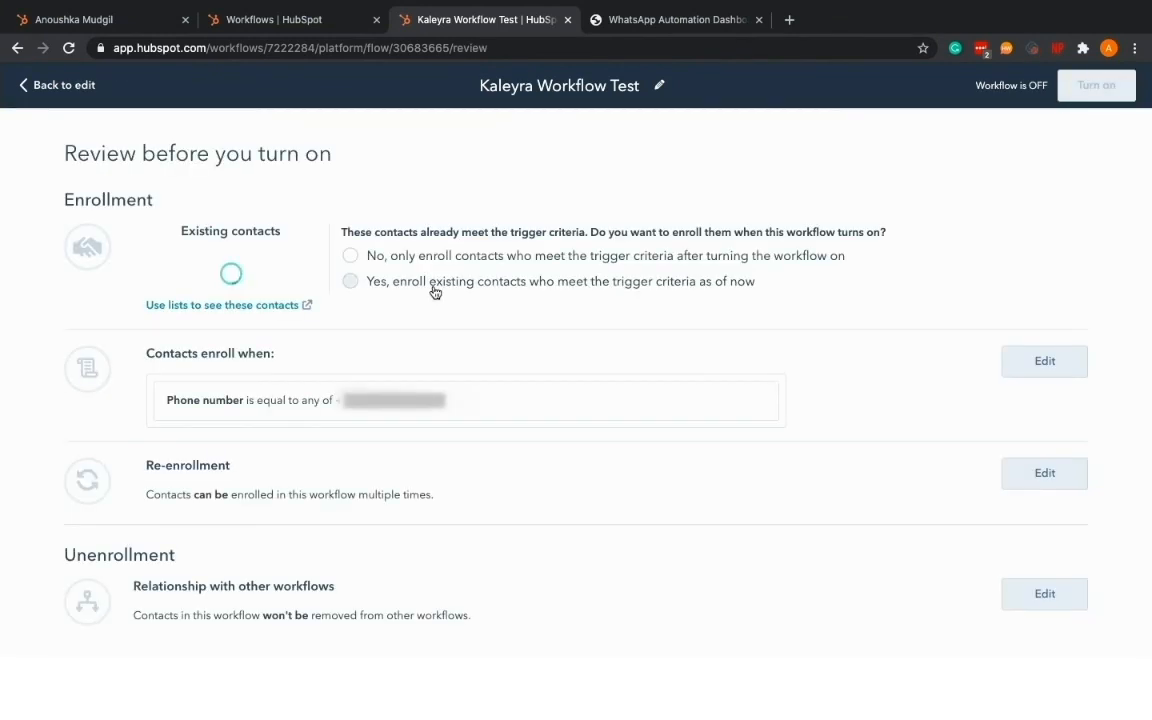
click(398, 288)
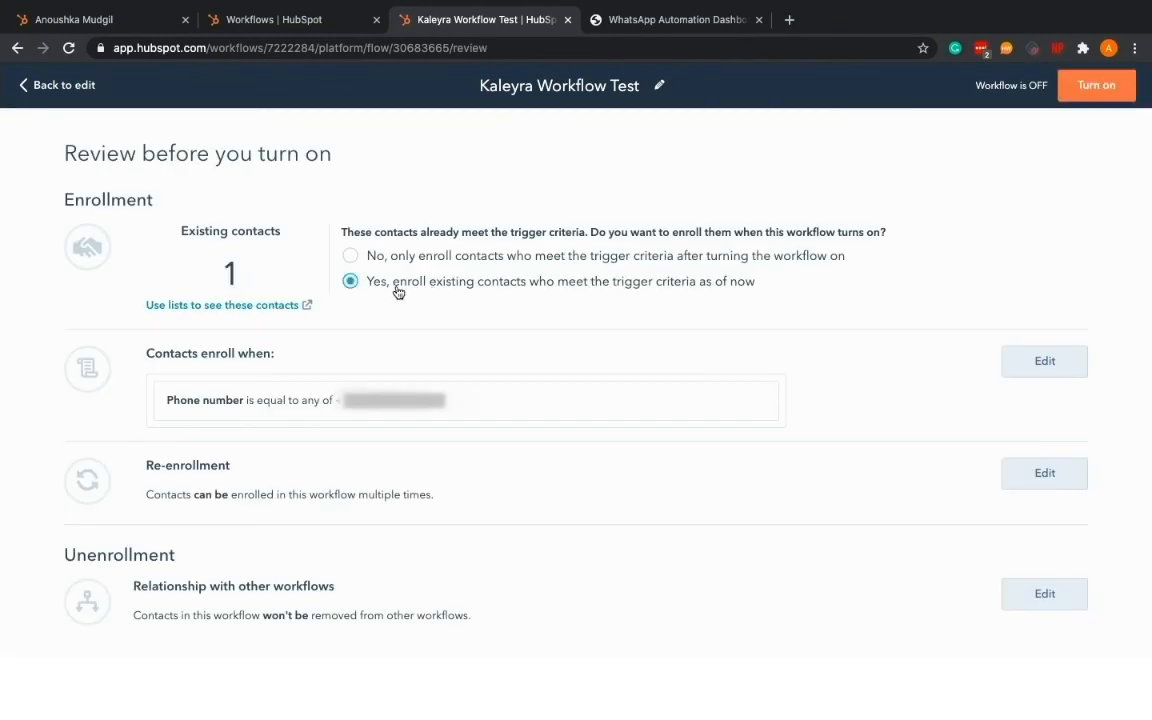
click(1084, 85)
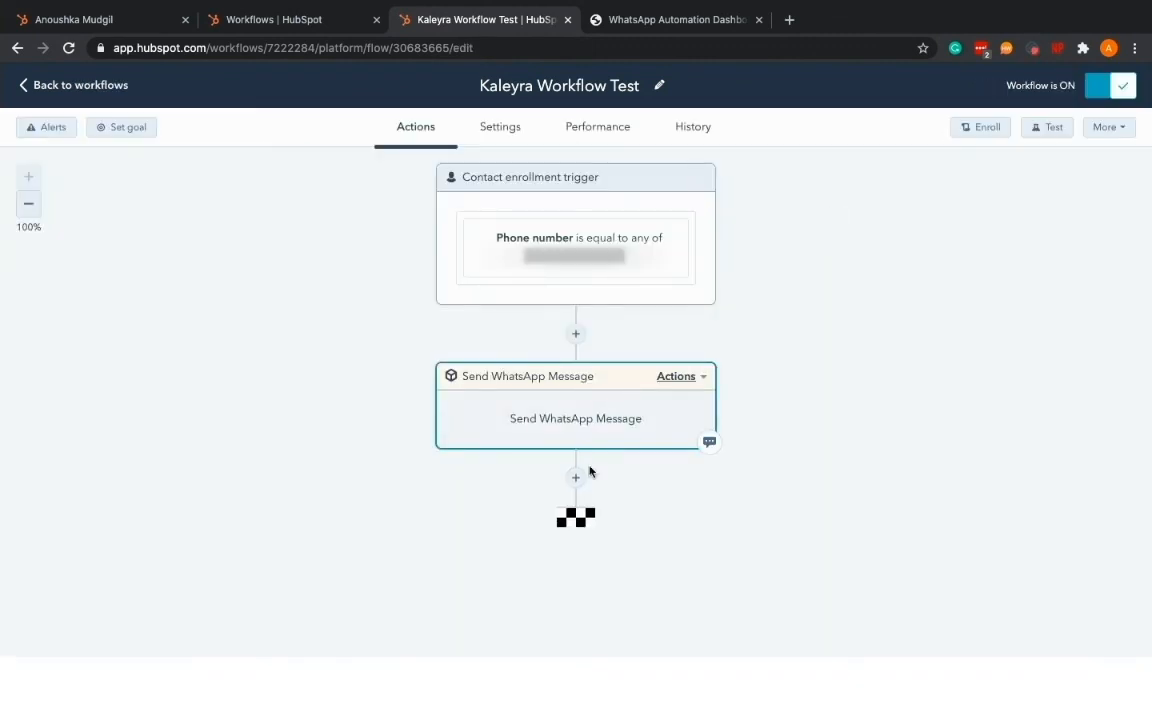
- Switch to the WhatsApp Automation dashboard, reload it, and open the enrolled contact's conversation to check the sent text message
click(668, 19)
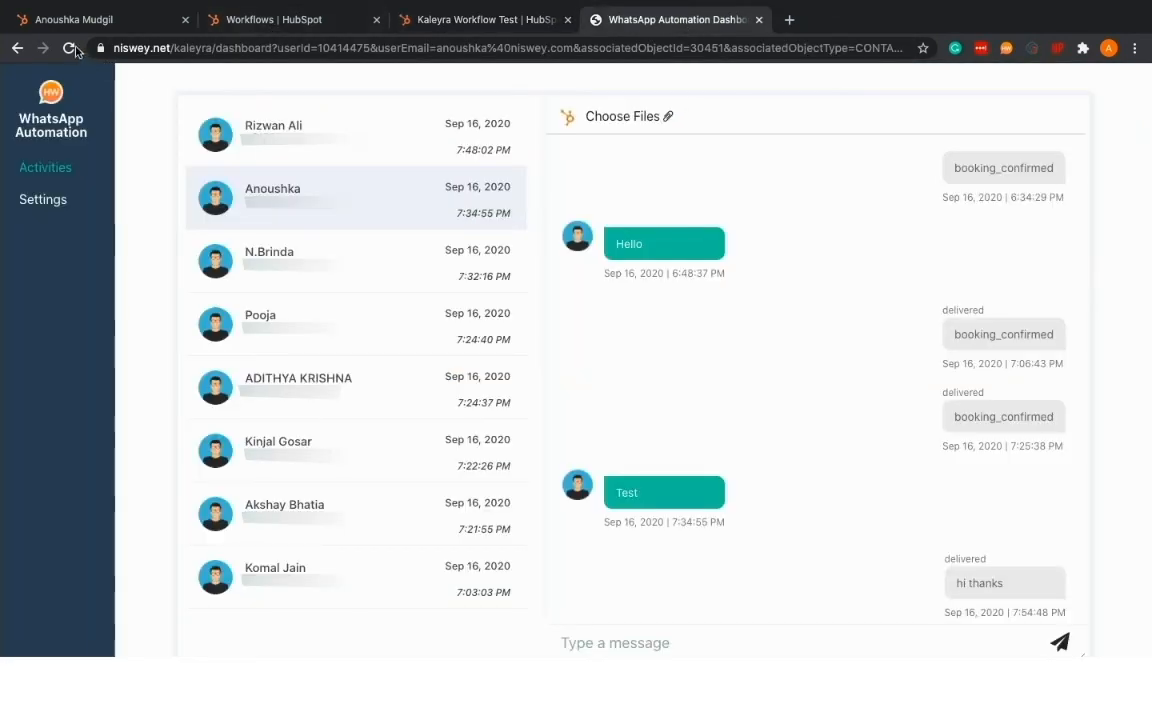
click(69, 47)
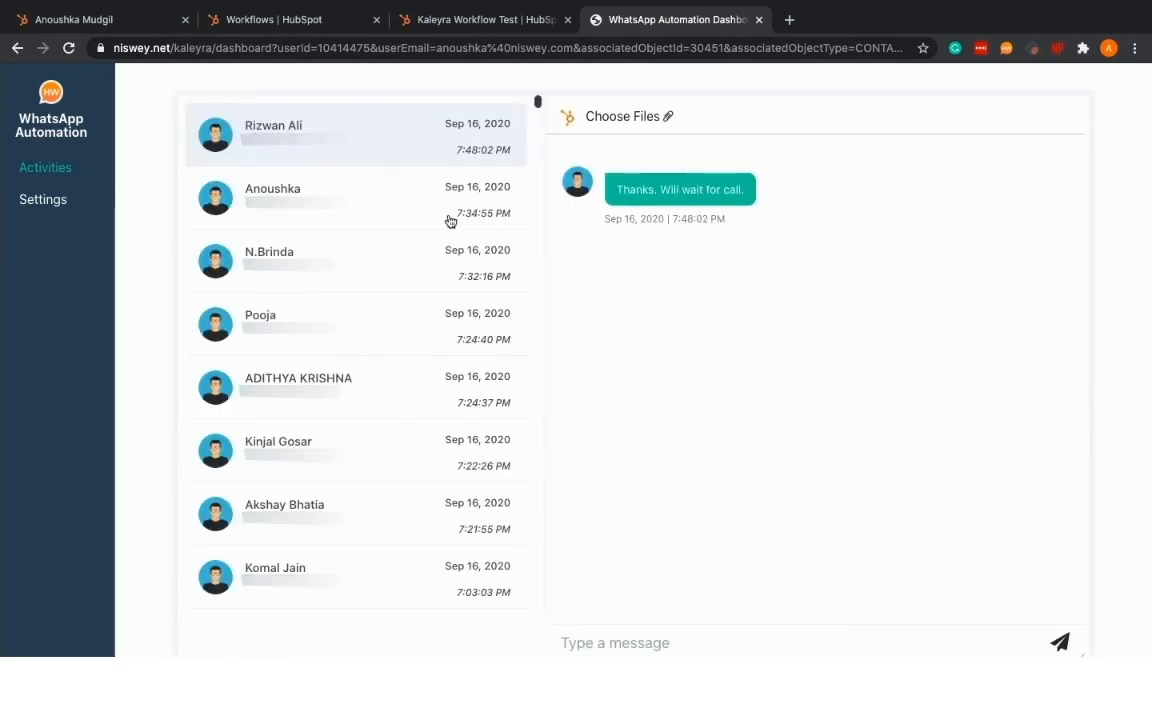
click(451, 221)
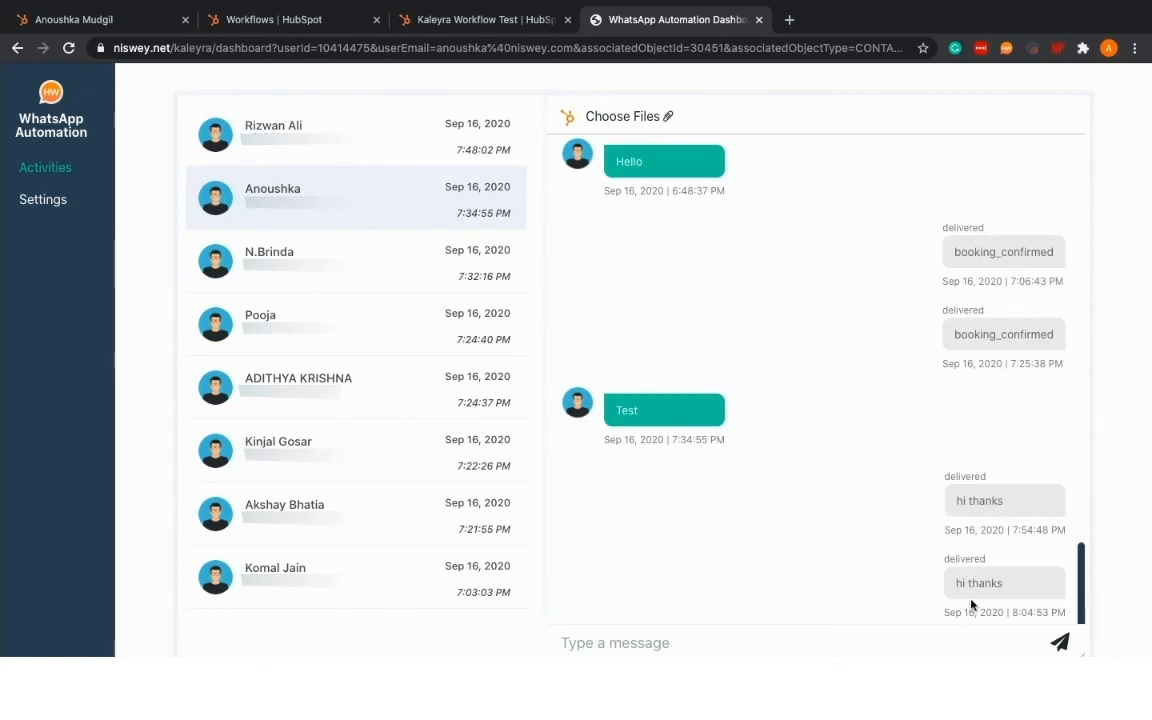